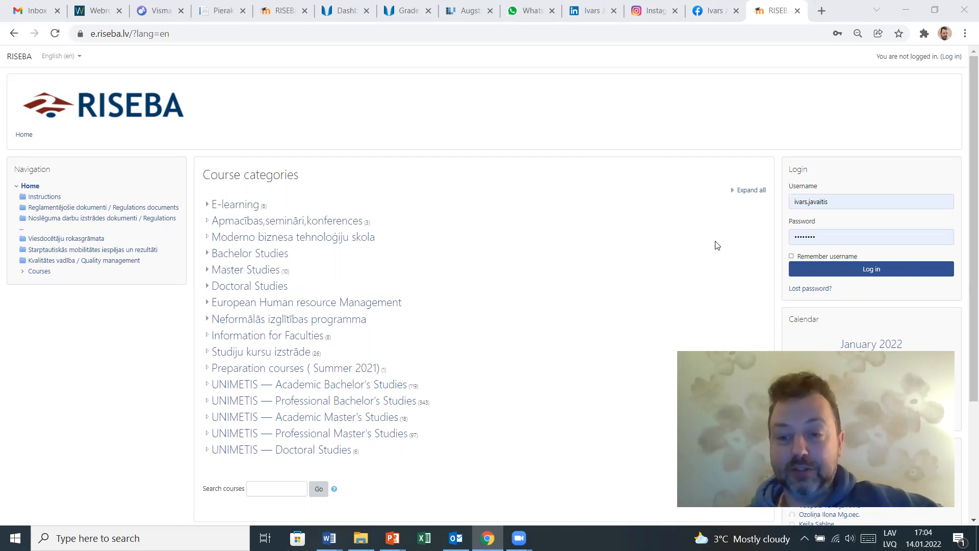
- Log in to the e-learning site and open the SandBox 25 - Test course
click(861, 275)
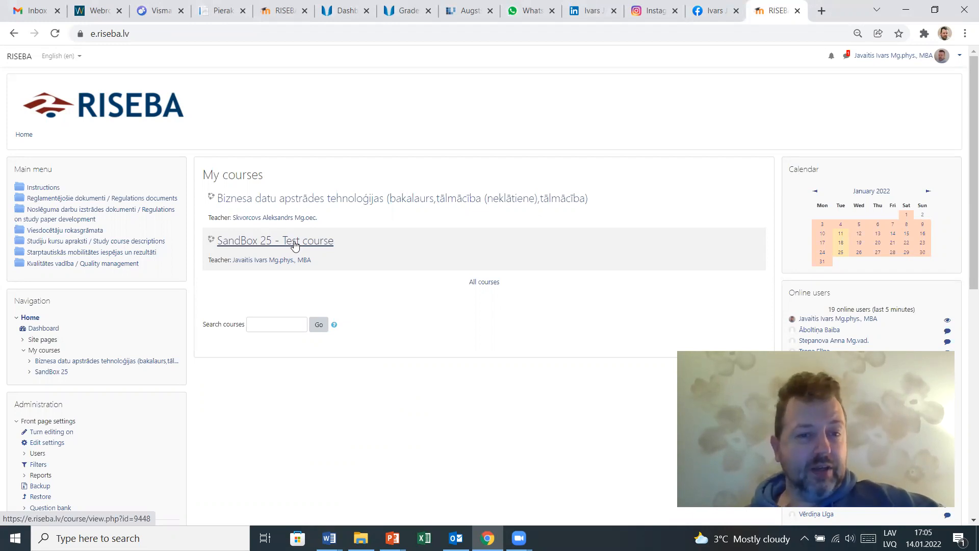
click(295, 245)
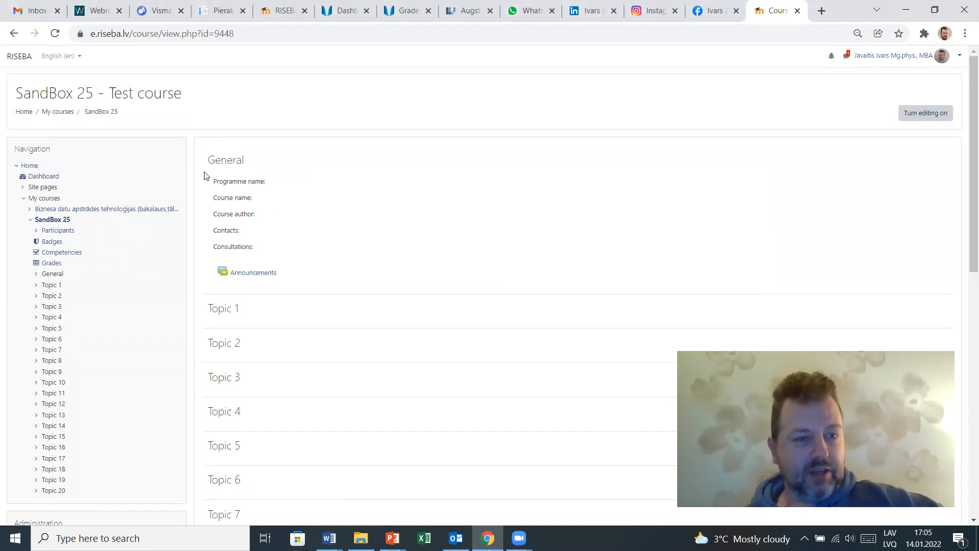
scroll(280, 184, down, 10)
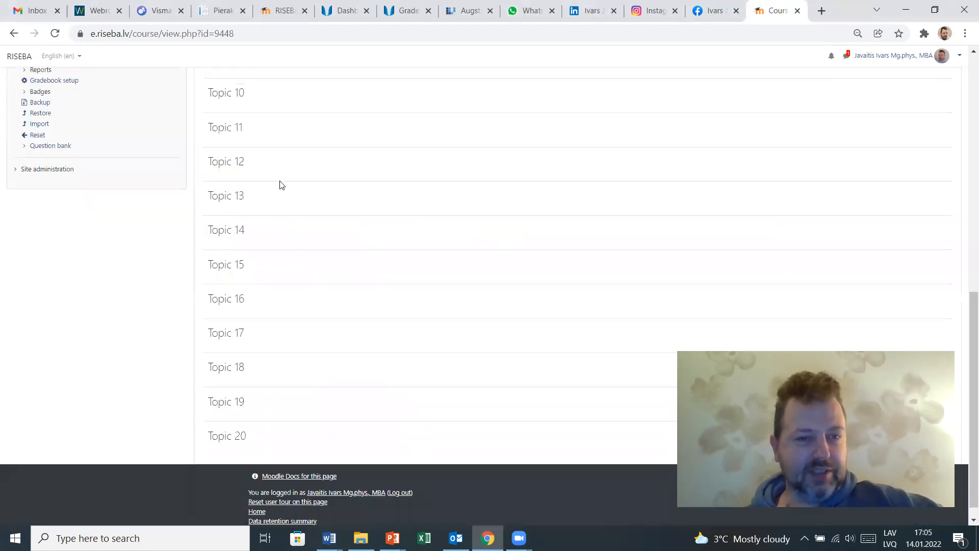
scroll(280, 184, up, 10)
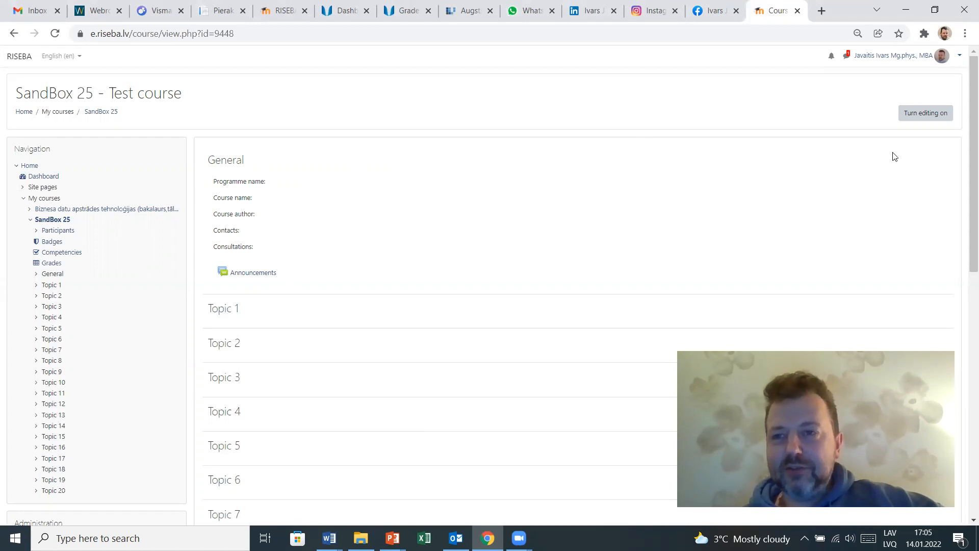
- Turn editing on and open the General section's edit form
click(913, 114)
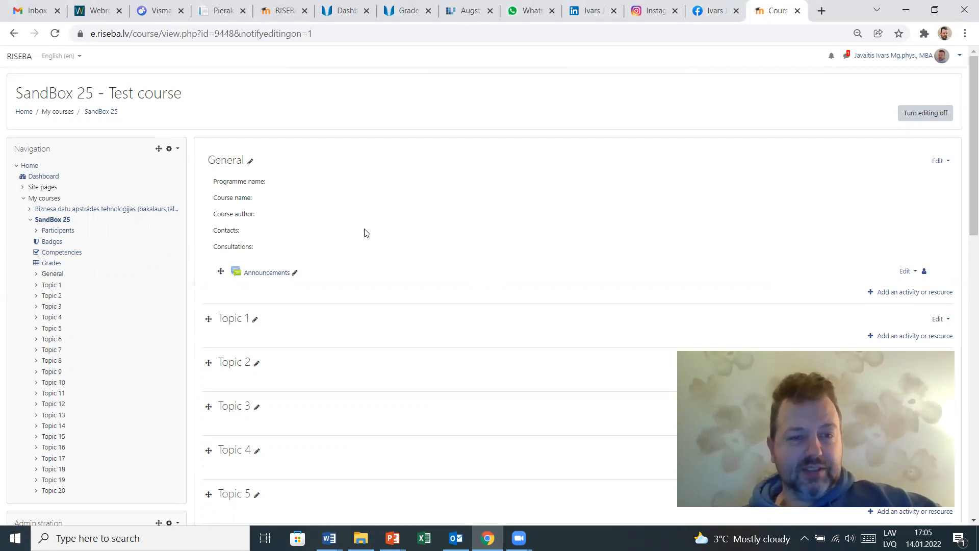
click(938, 162)
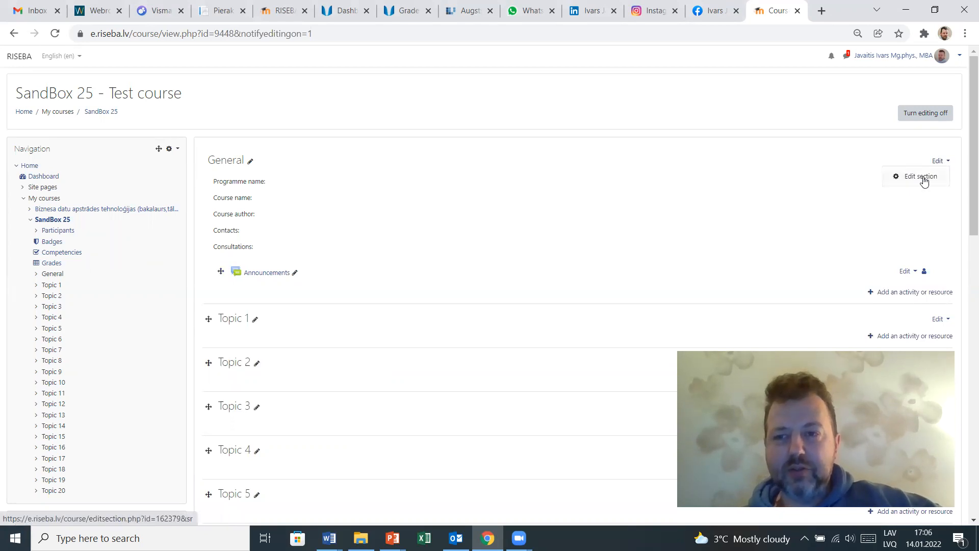
click(923, 179)
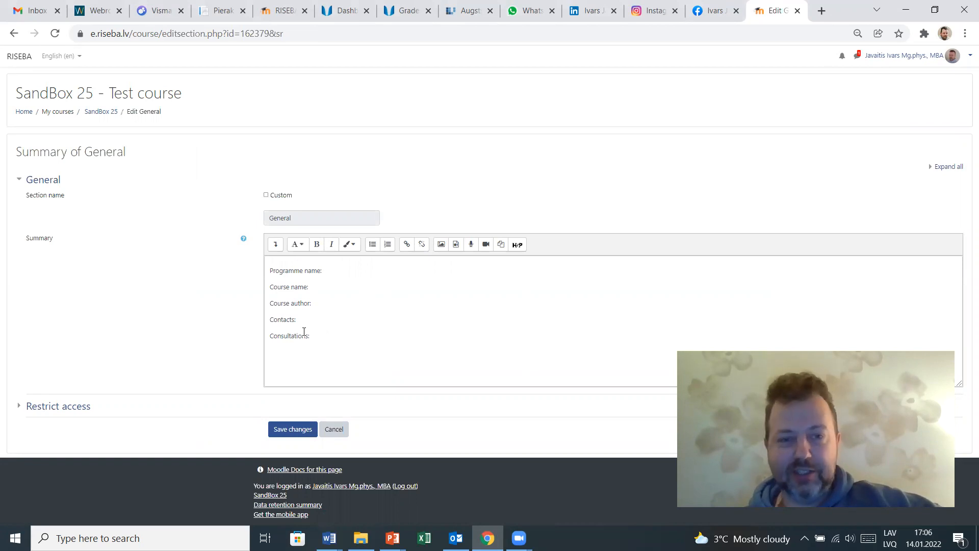
- Fill in the summary's programme name as MBA and course name as International Business
click(345, 275)
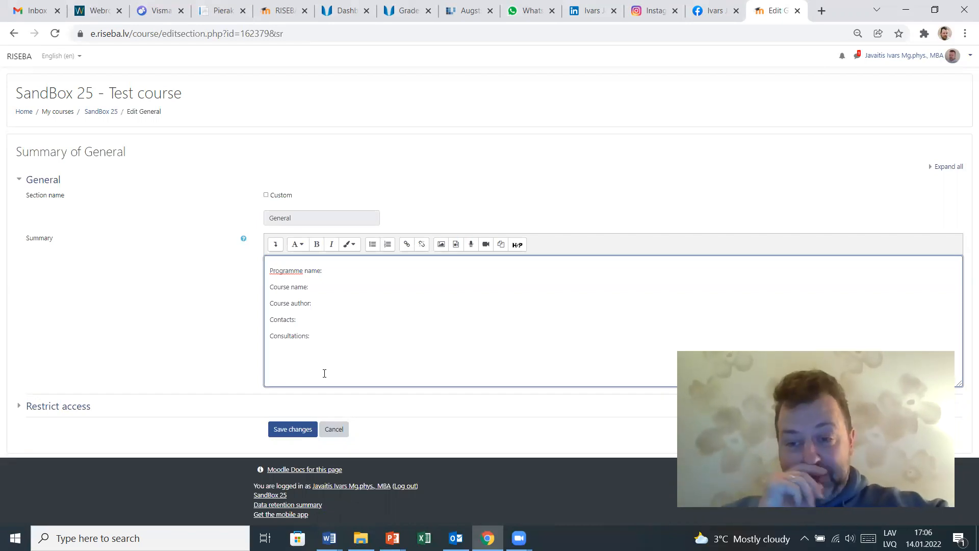
text(MBA)
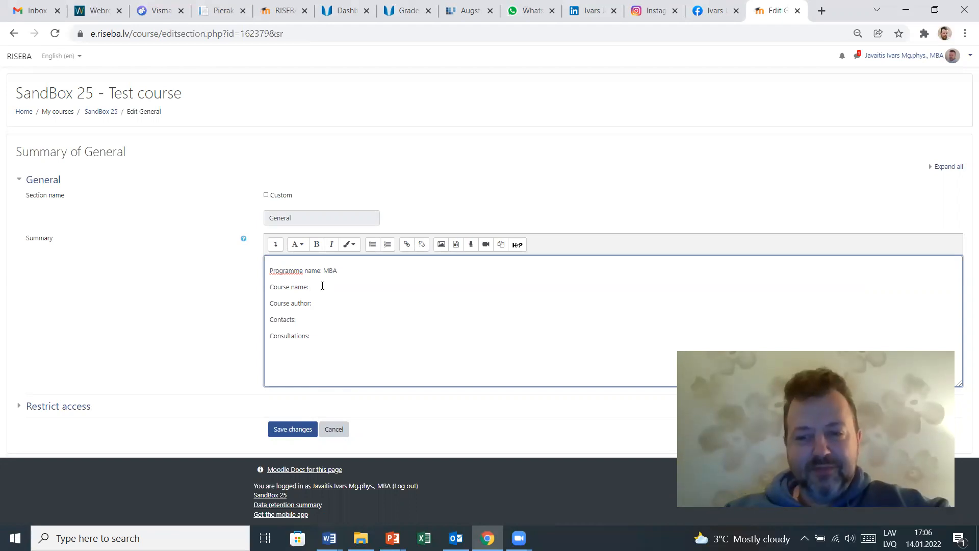
text(I)
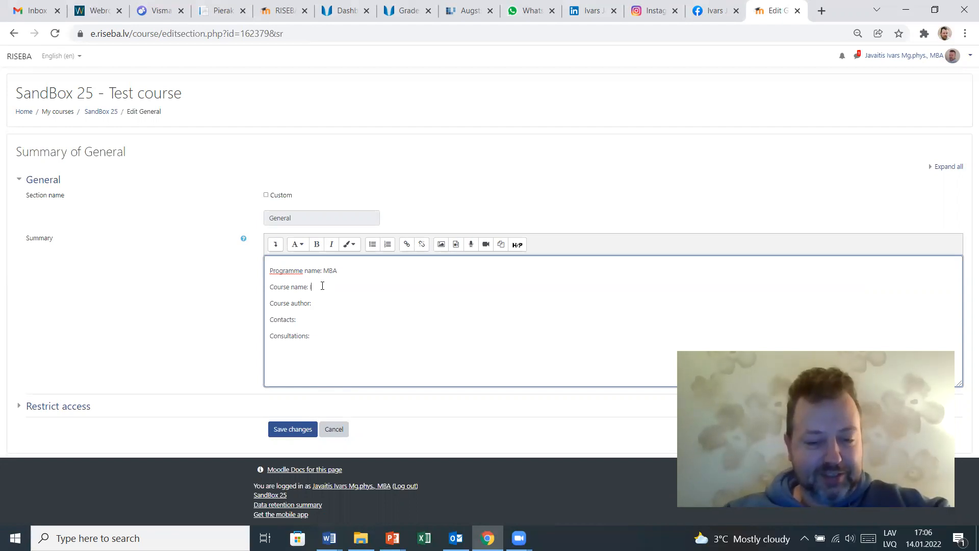
text(nternational Busine)
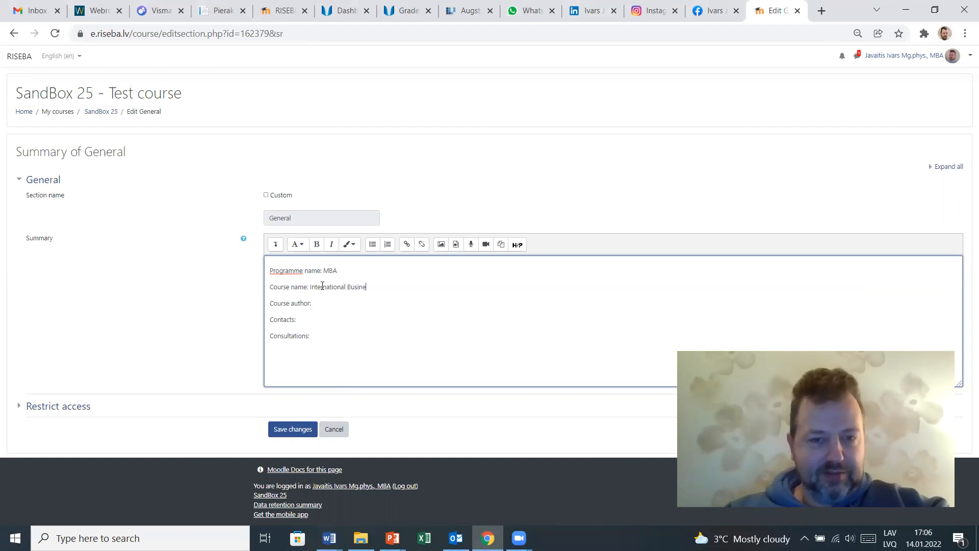
text(ss)
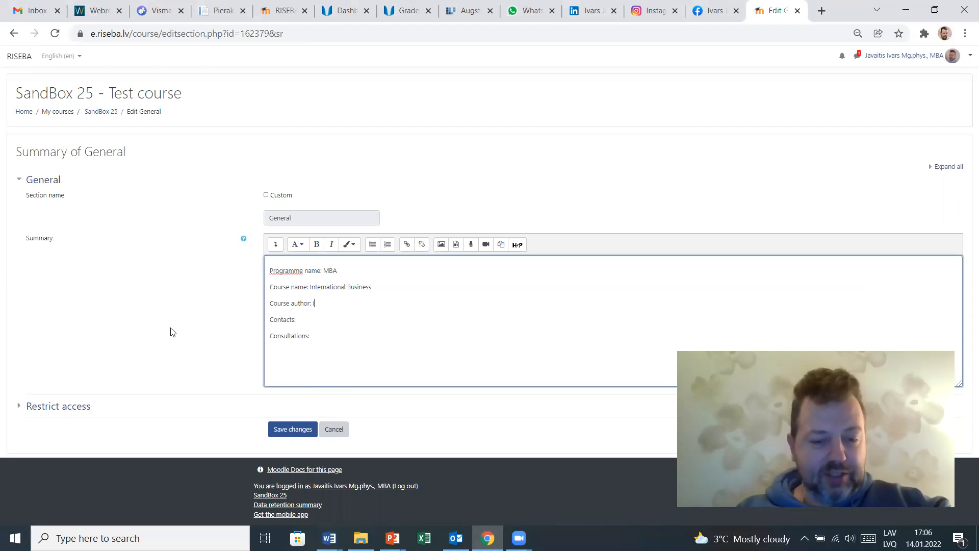
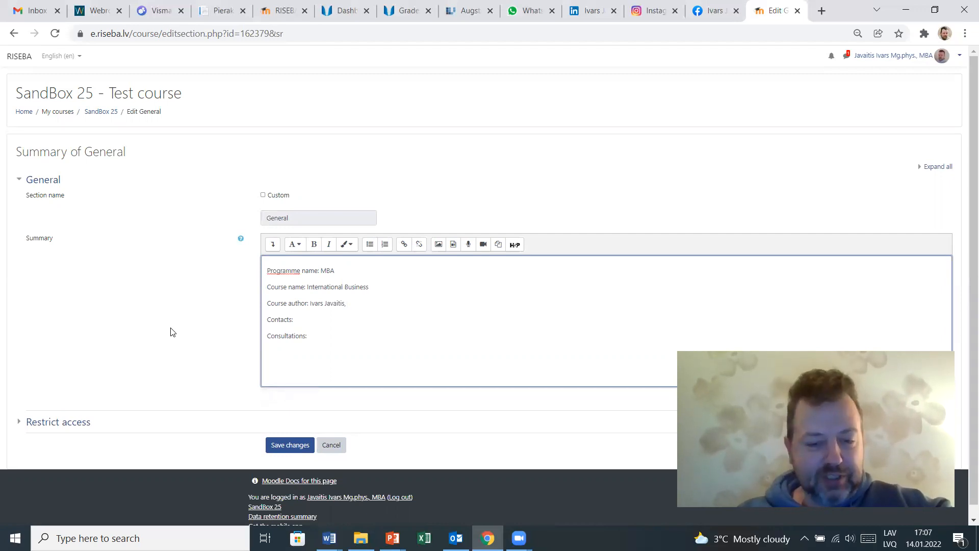
- Enter the course author's full name followed by the degrees MBA, Mg. Phys
text(MBA,)
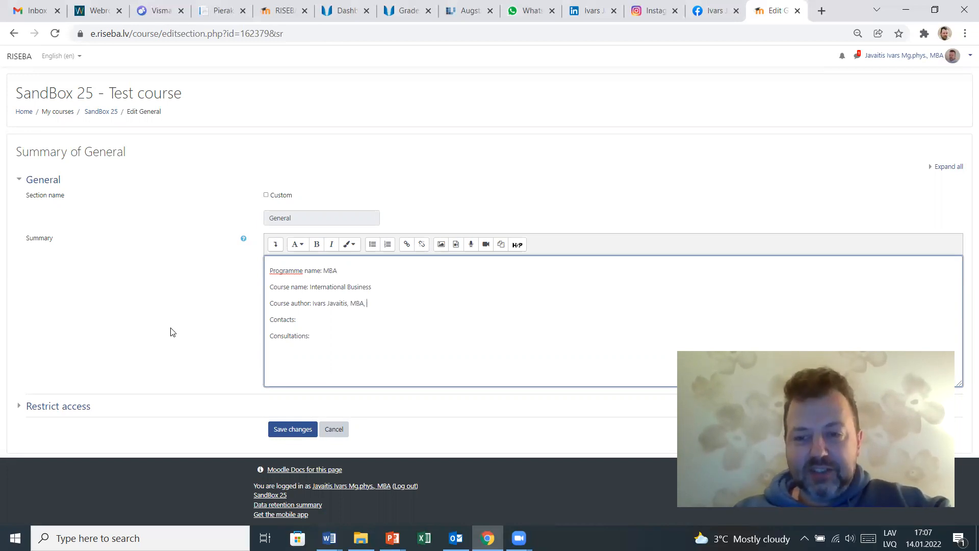
text(Mg.Phys.)
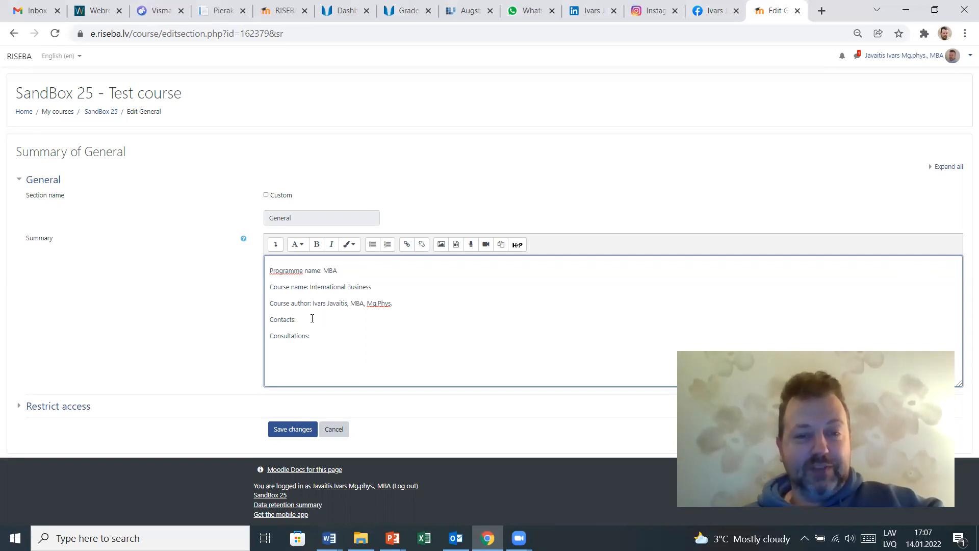
click(377, 303)
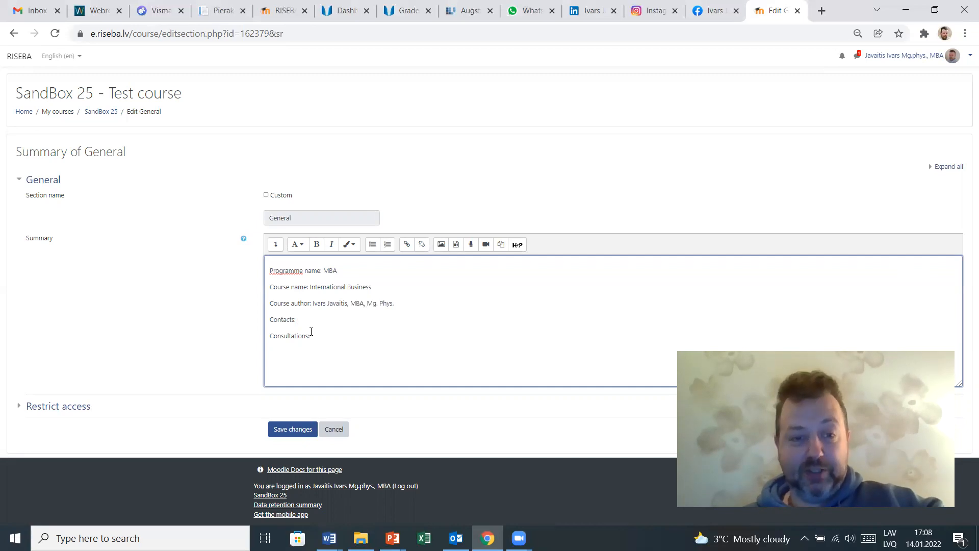
- Add a new line under Contacts with Phone: and the contact's phone number
key(Return)
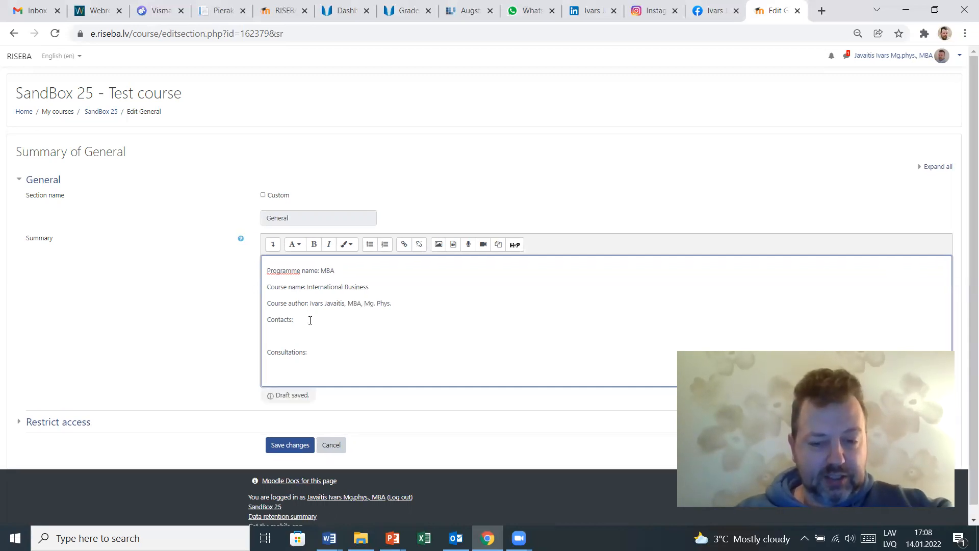
text(Phone)
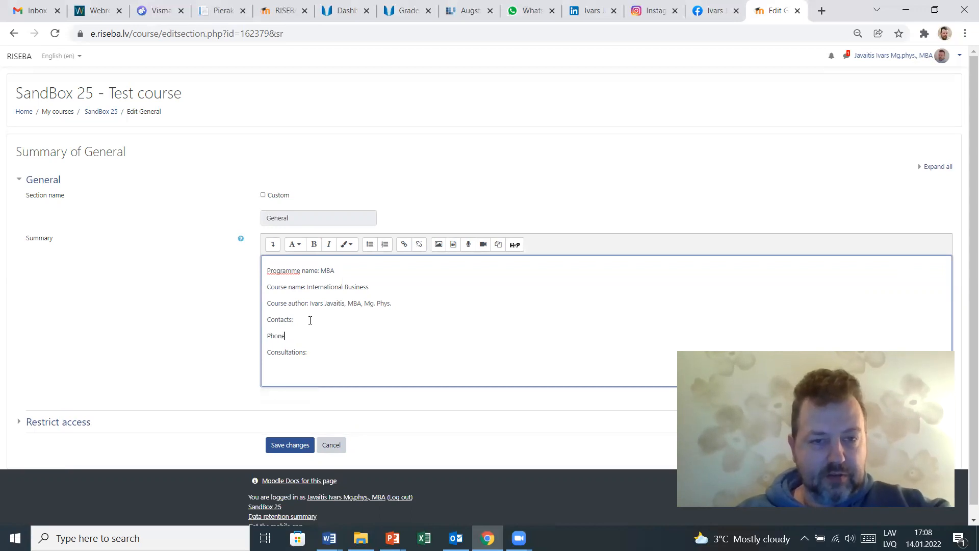
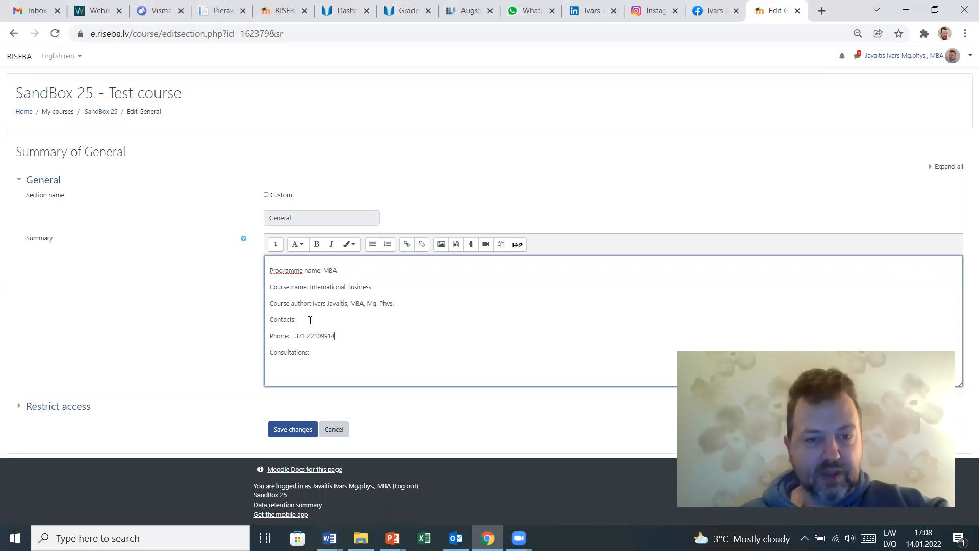
key(Return)
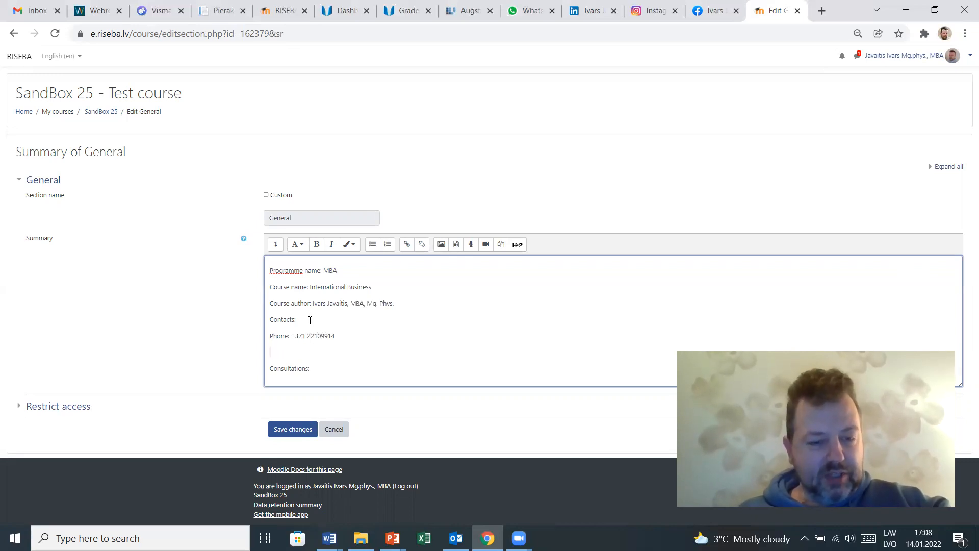
- Add an E-mail: line under the phone line with the contact's e-mail address
text(E-mail)
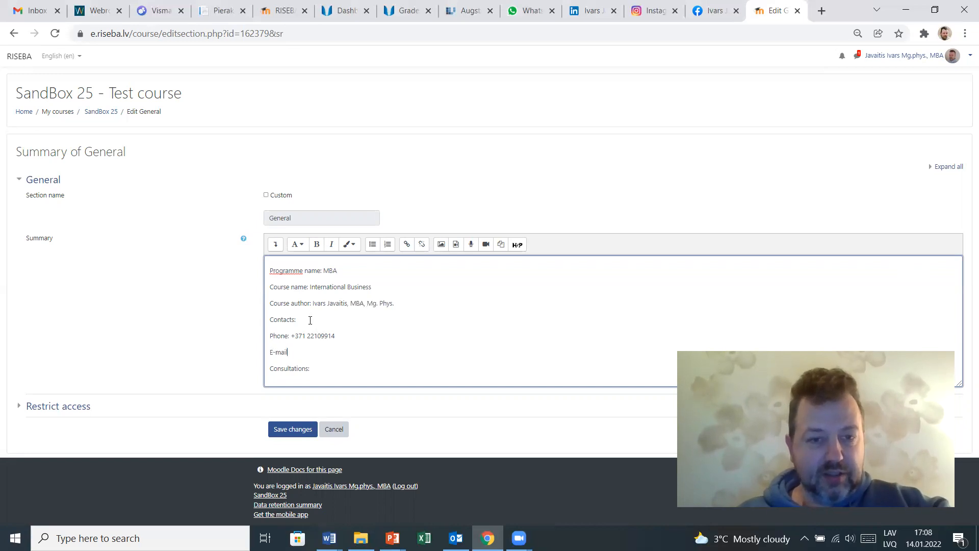
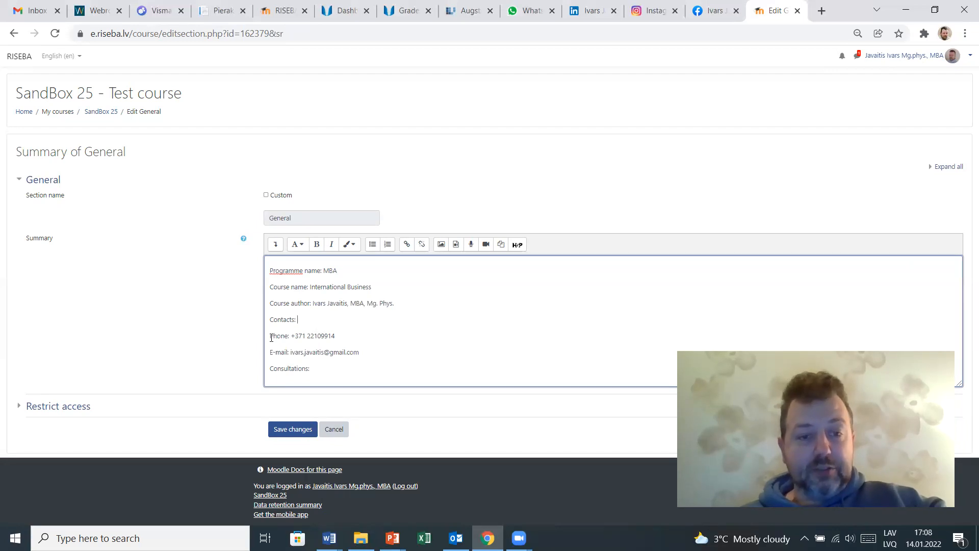
- Indent the phone and e-mail lines under Contacts
drag(271, 334, 372, 352)
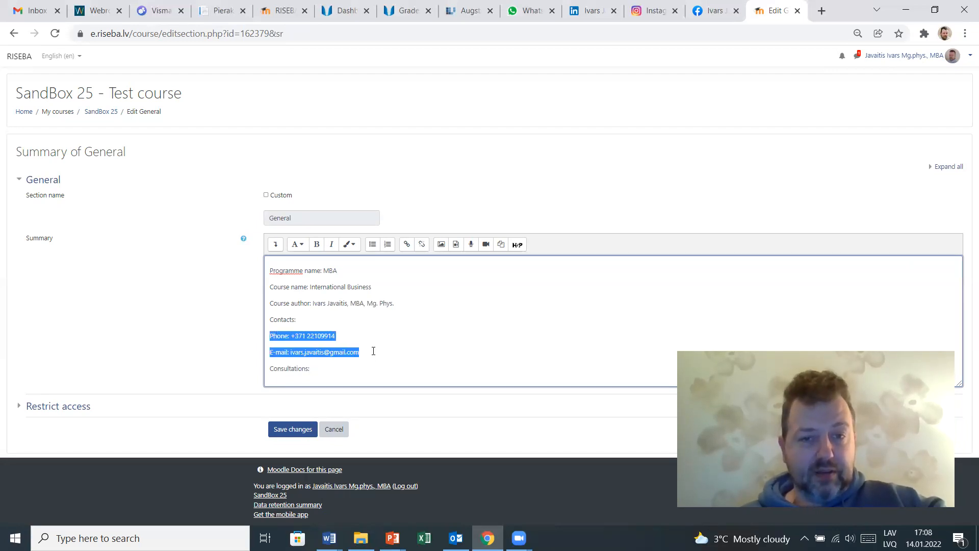
click(270, 337)
key(Tab)
click(271, 353)
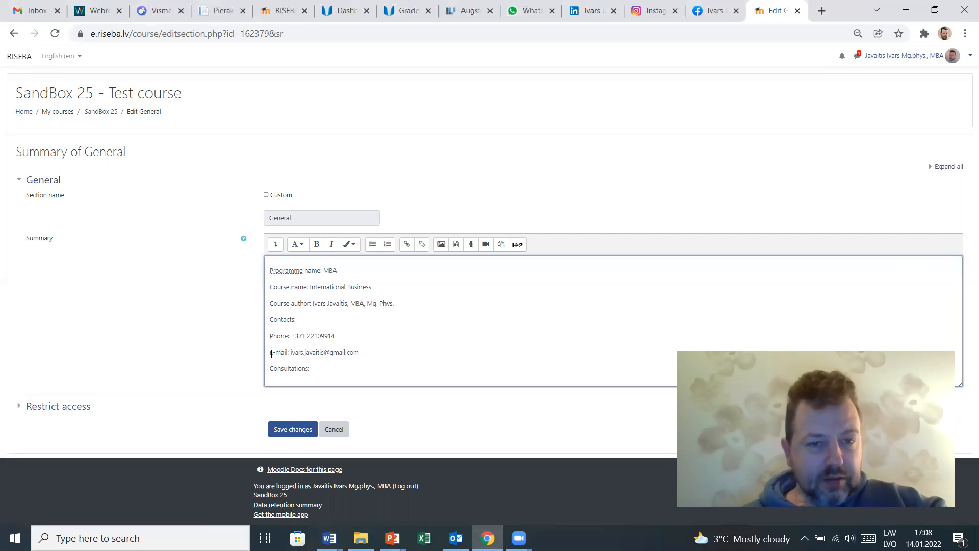
click(269, 352)
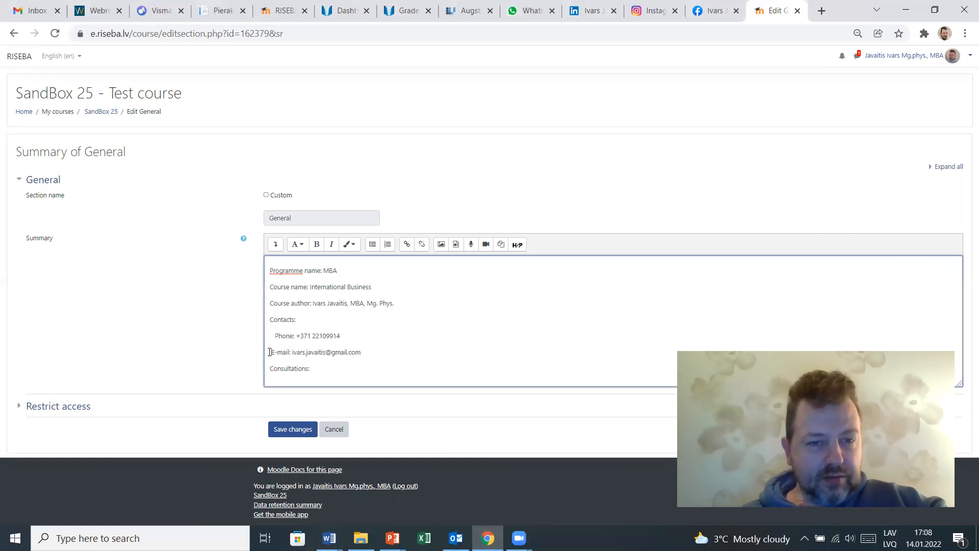
- Set the consultations entry to Mondays, from 10:00 till 12:00
click(322, 363)
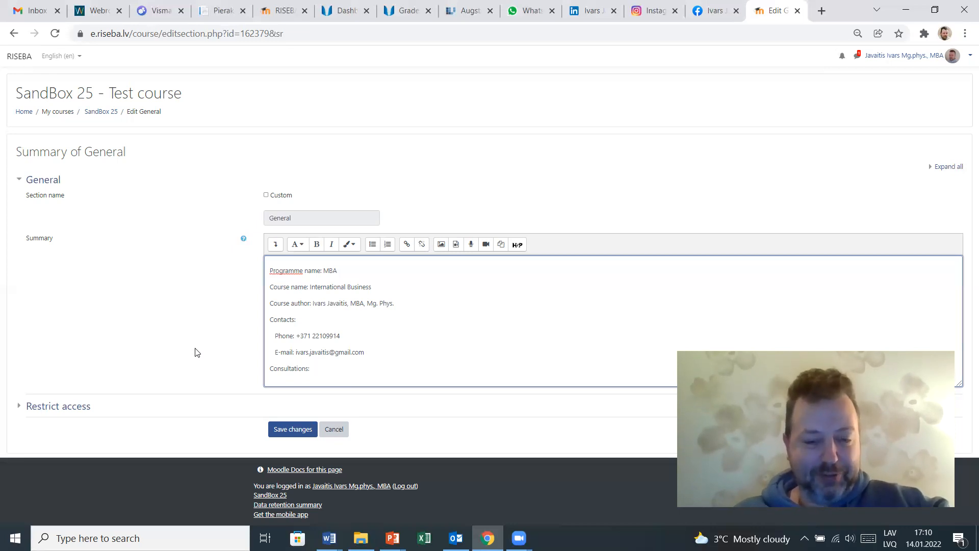
text(Mondays)
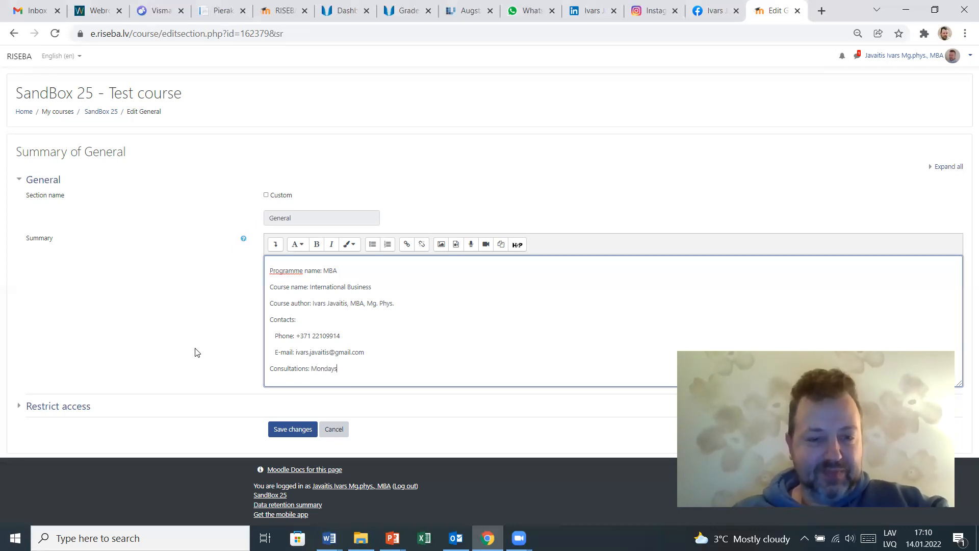
text(, )
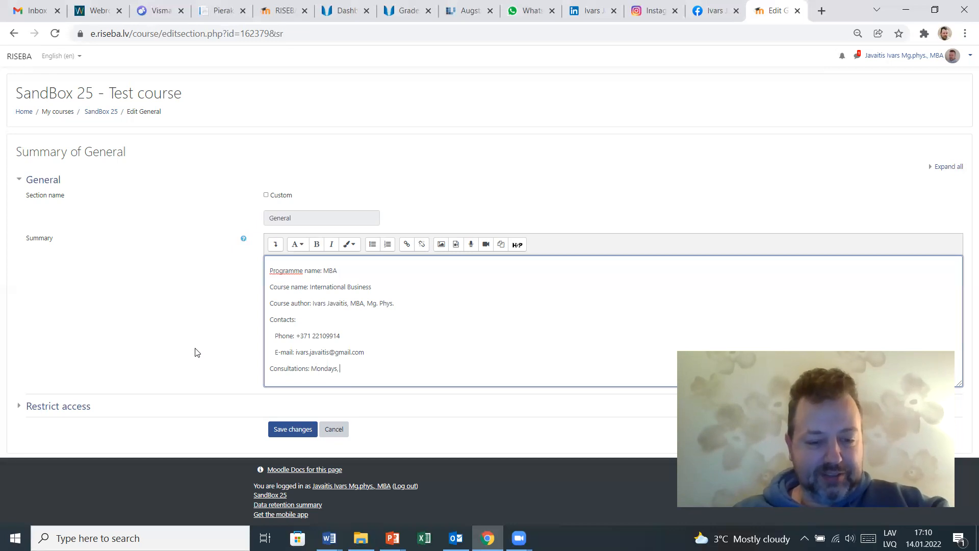
text(from )
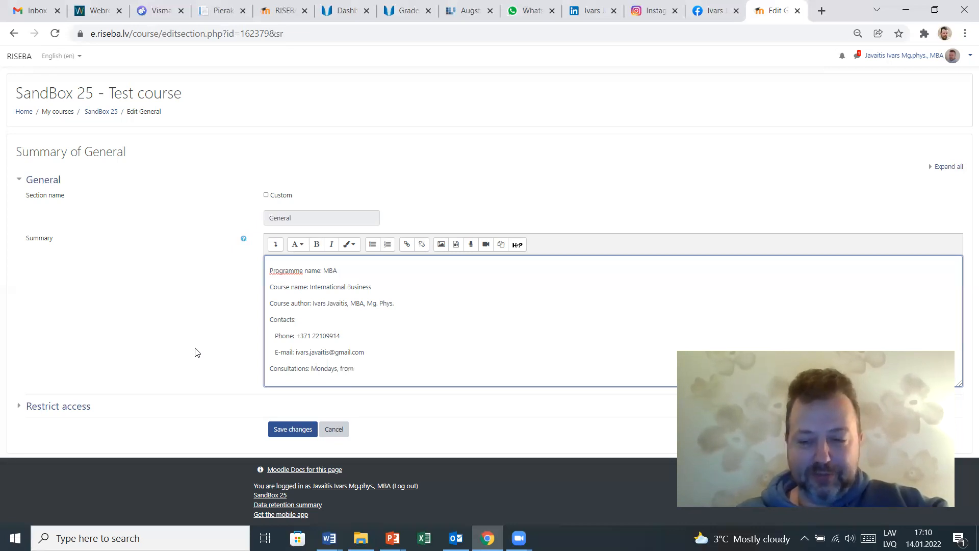
text(10:00)
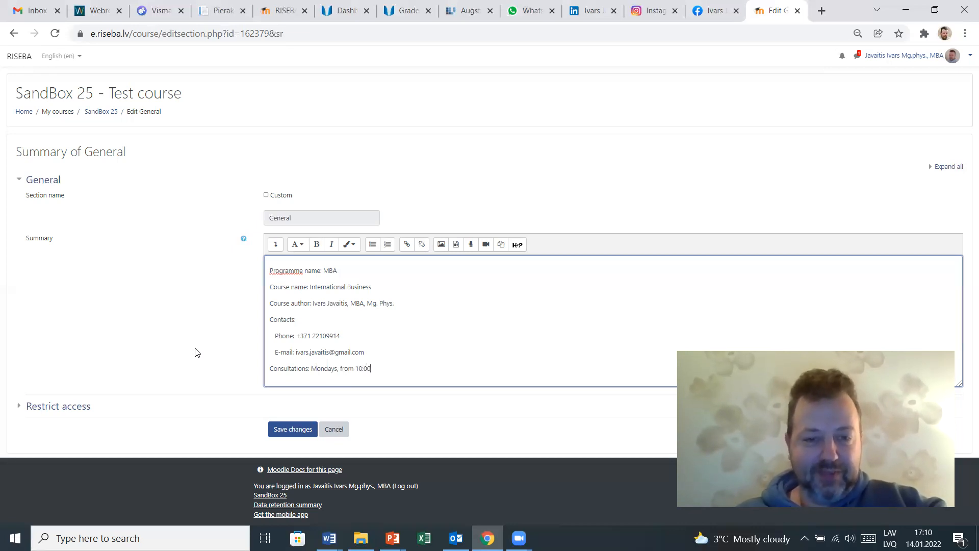
text( till )
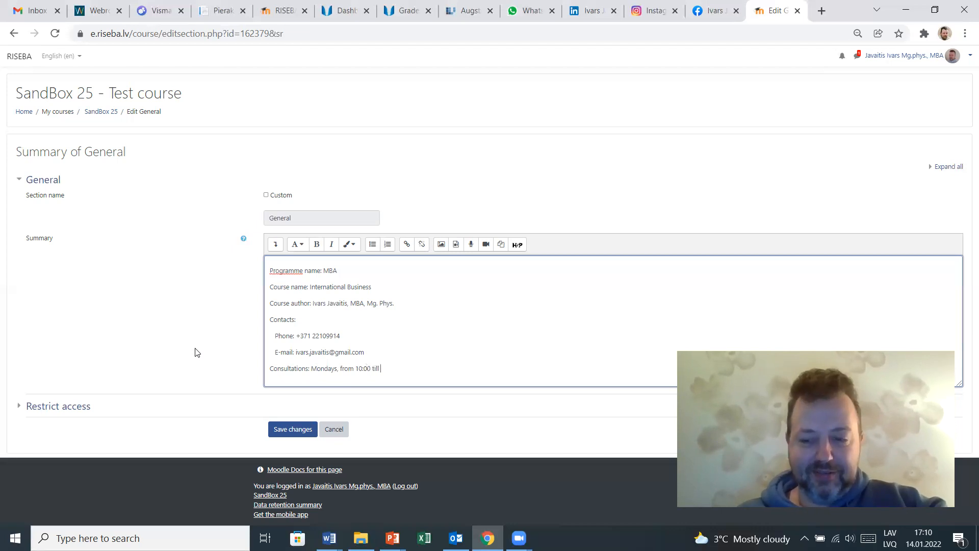
text(12:00)
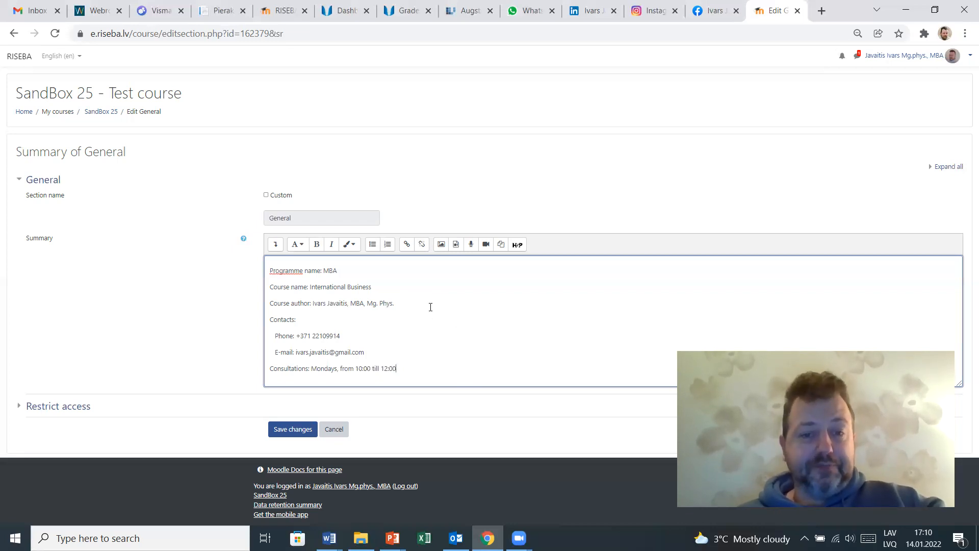
- Add an empty line below the course author line in the summary
key(Return)
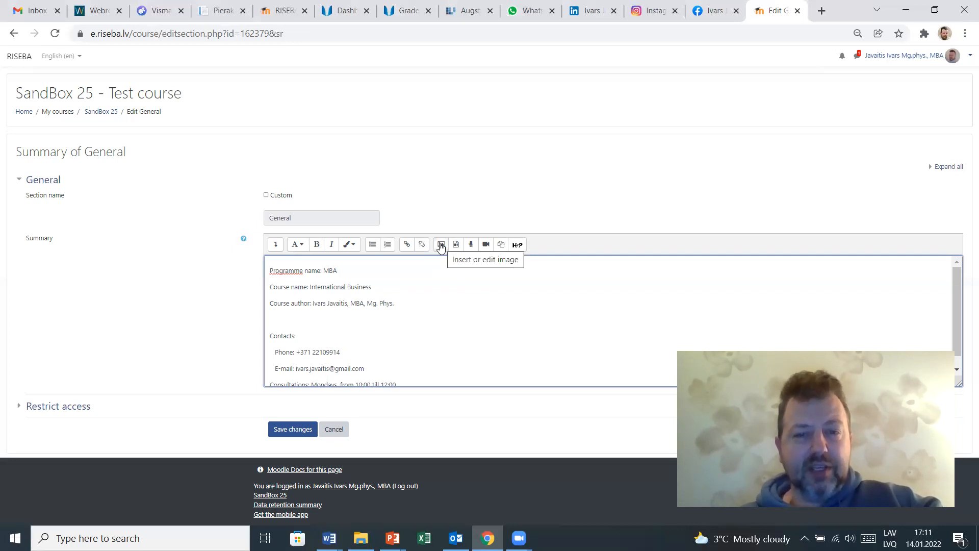
click(441, 247)
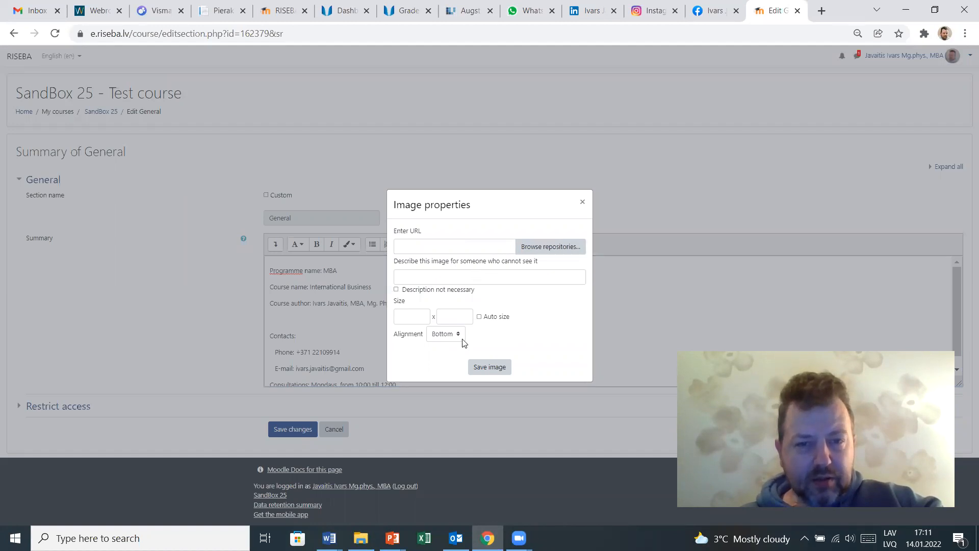
click(453, 276)
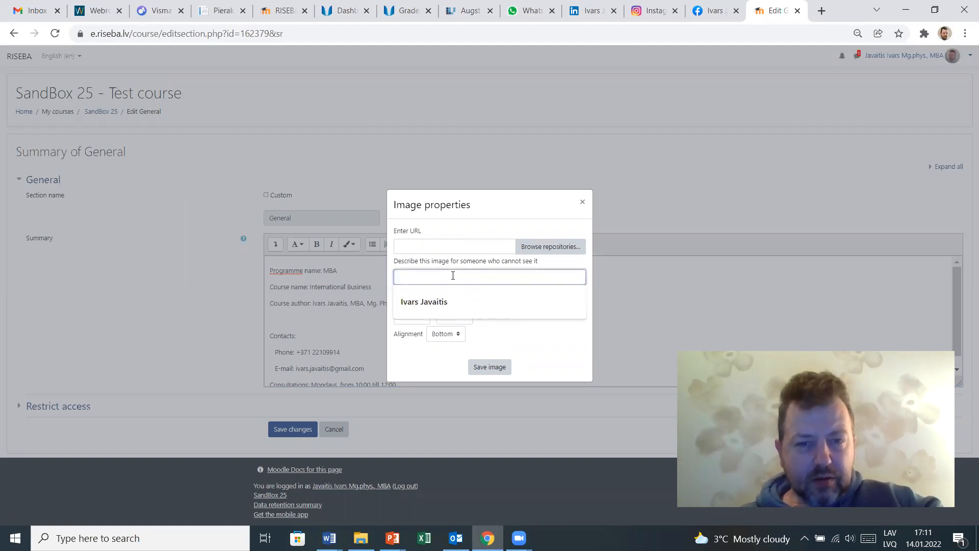
click(583, 202)
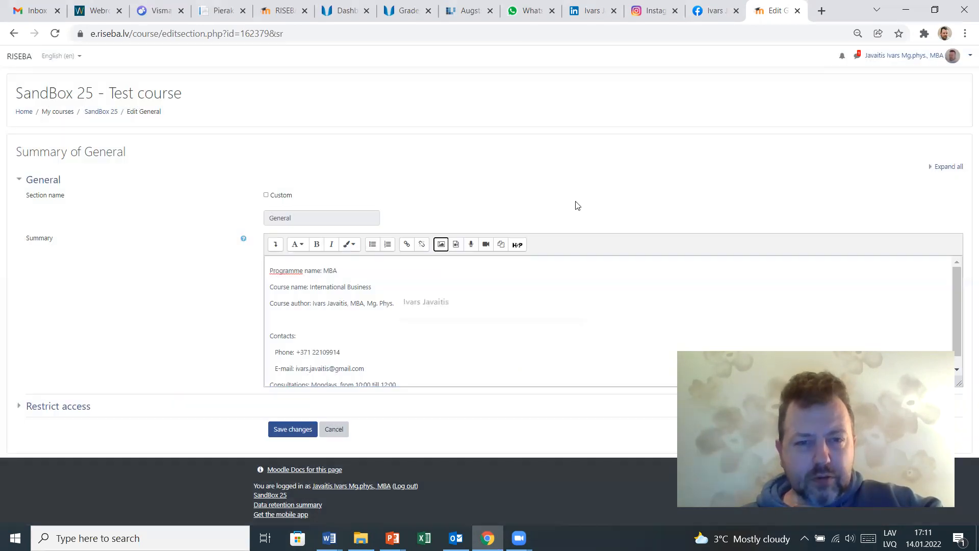
- Open the image insertion dialog and upload Ivars.jpg from the Moodle trainings folder through the file picker
click(440, 245)
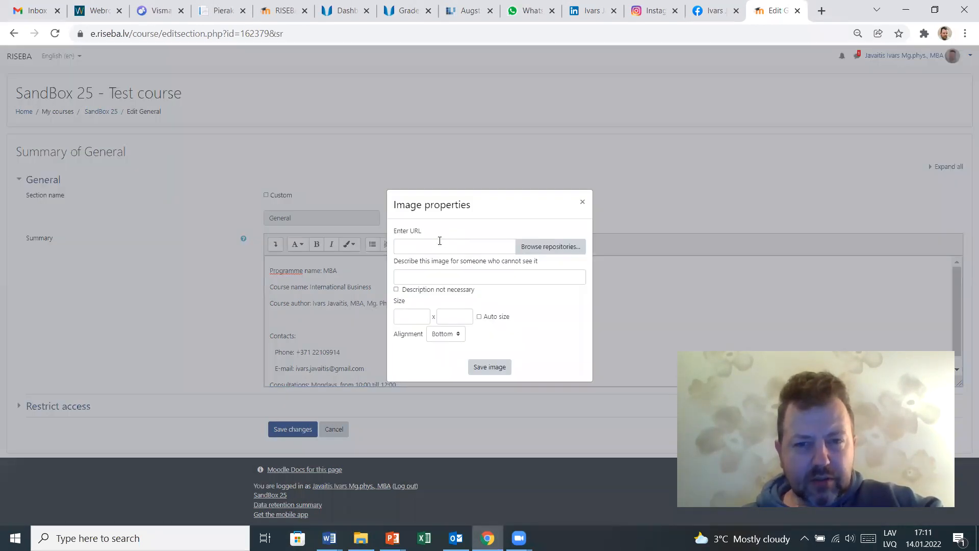
click(542, 248)
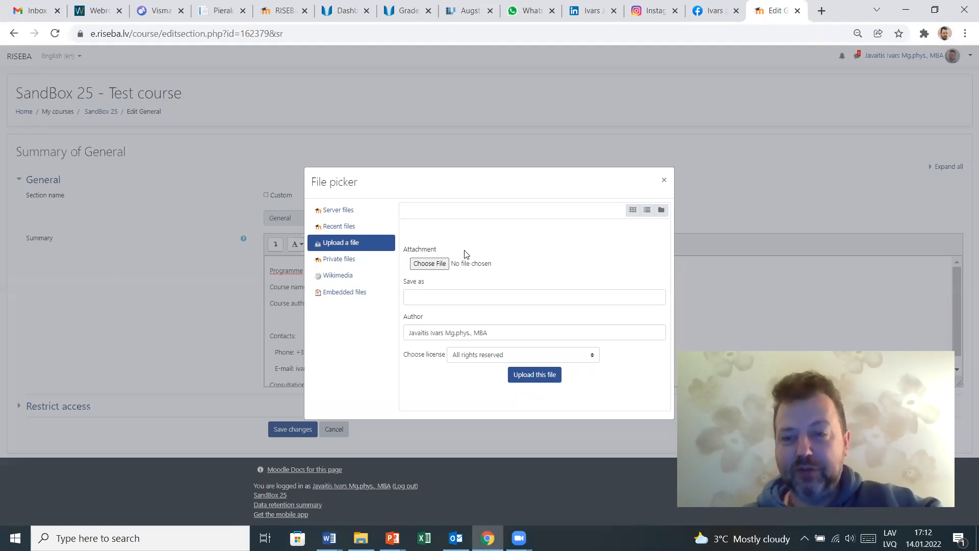
click(436, 265)
click(437, 266)
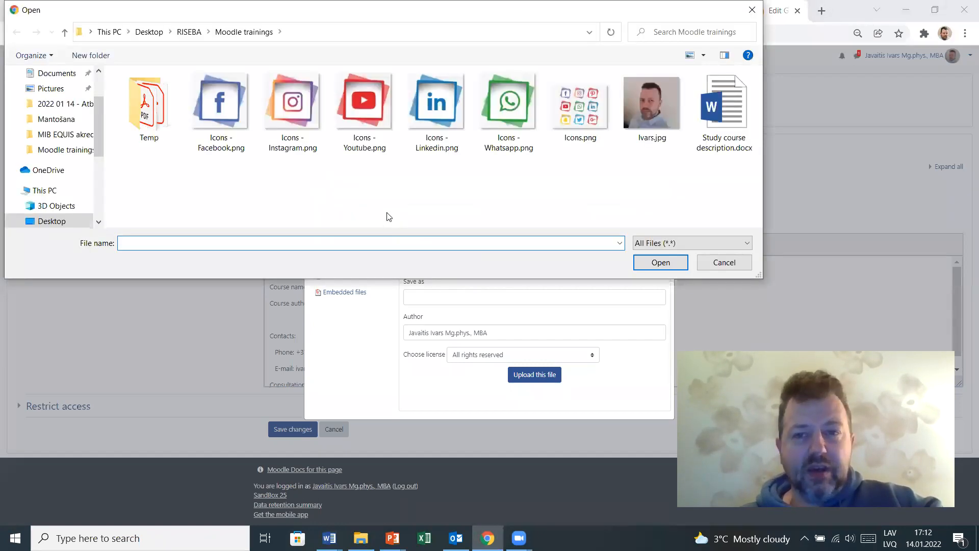
click(650, 104)
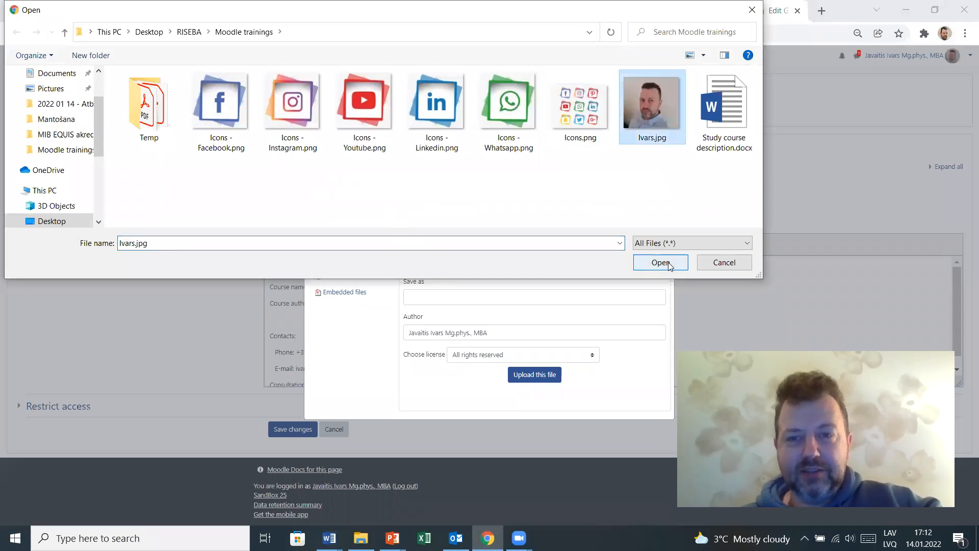
click(660, 262)
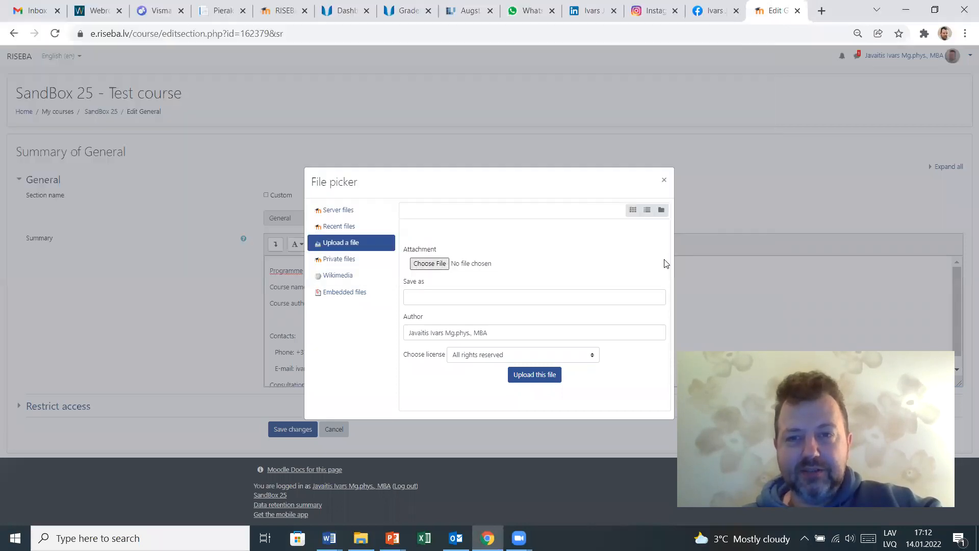
click(537, 376)
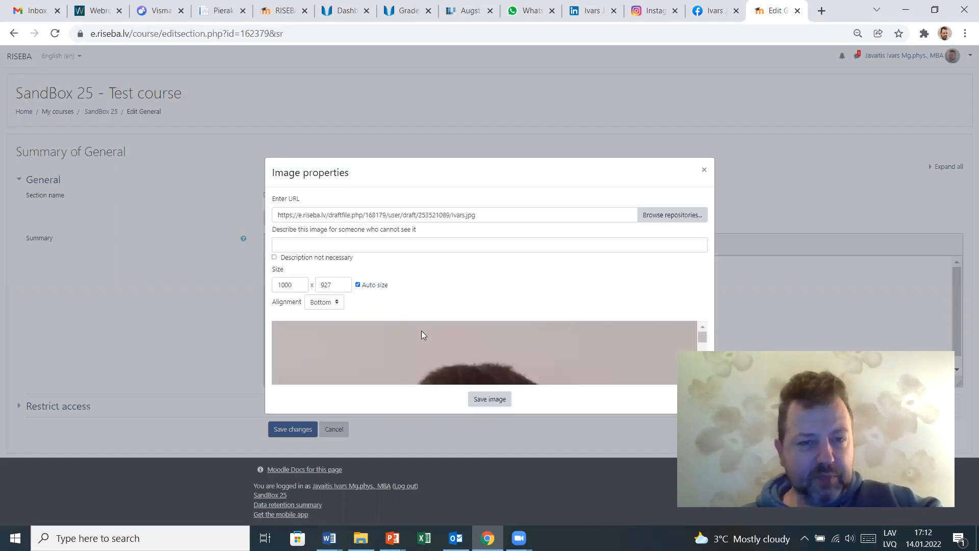
- Set the photo's width to 250 with auto size keeping the proportions
double_click(287, 285)
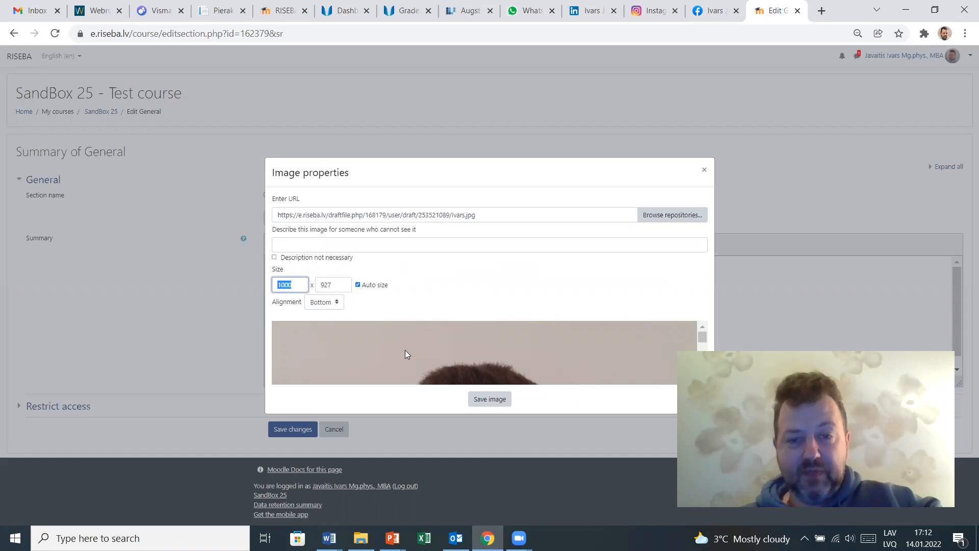
scroll(405, 350, down, 4)
scroll(405, 350, down, 2)
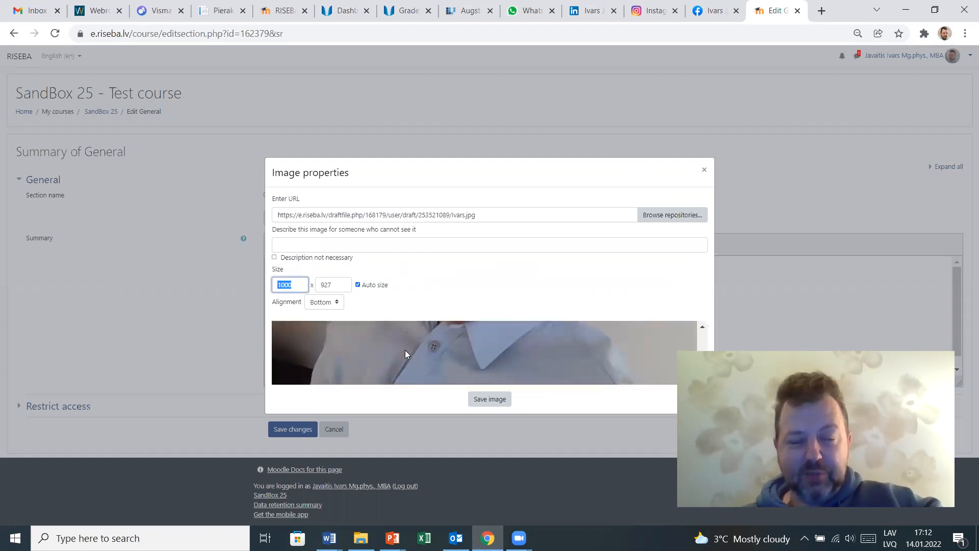
scroll(405, 349, up, 8)
scroll(405, 349, down, 5)
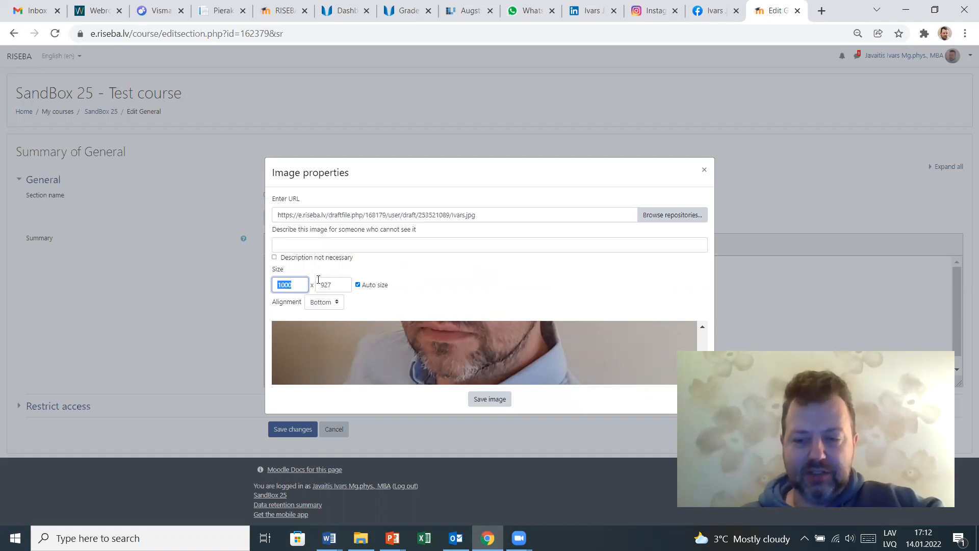
text(250)
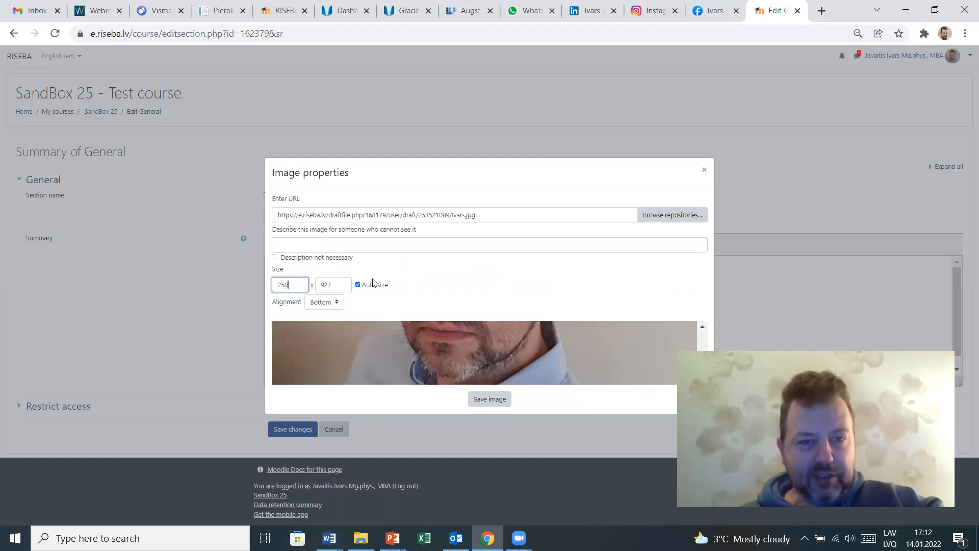
click(421, 288)
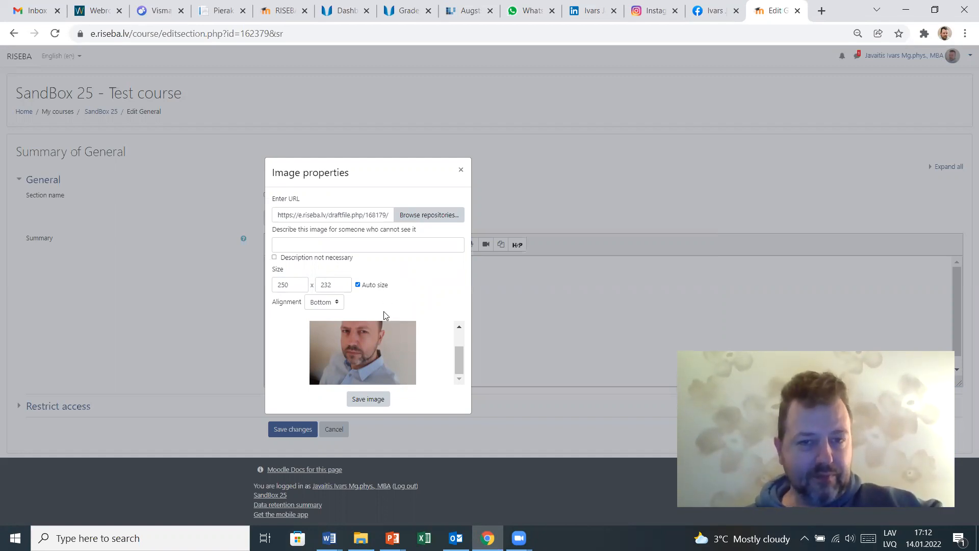
- Mark the photo's description as not necessary and save the image into the summary
click(375, 402)
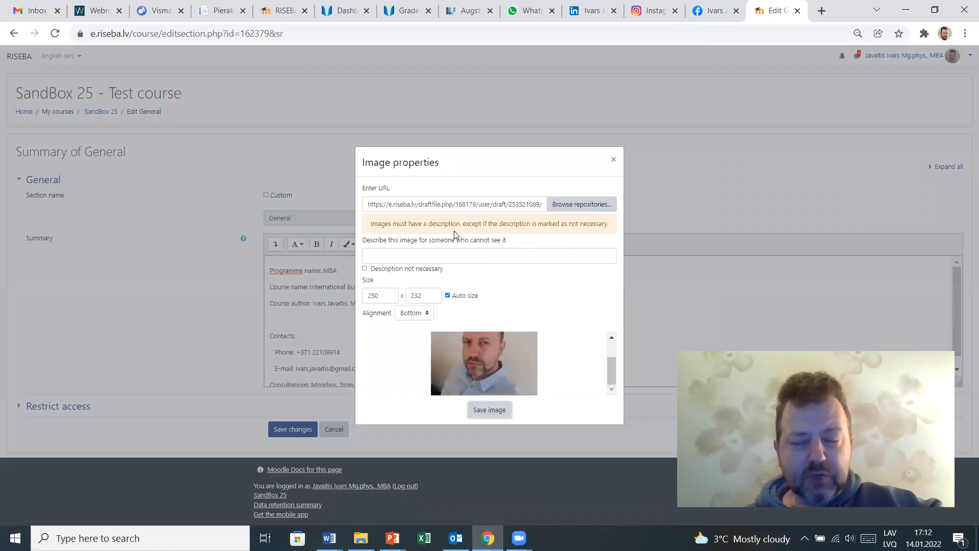
click(394, 270)
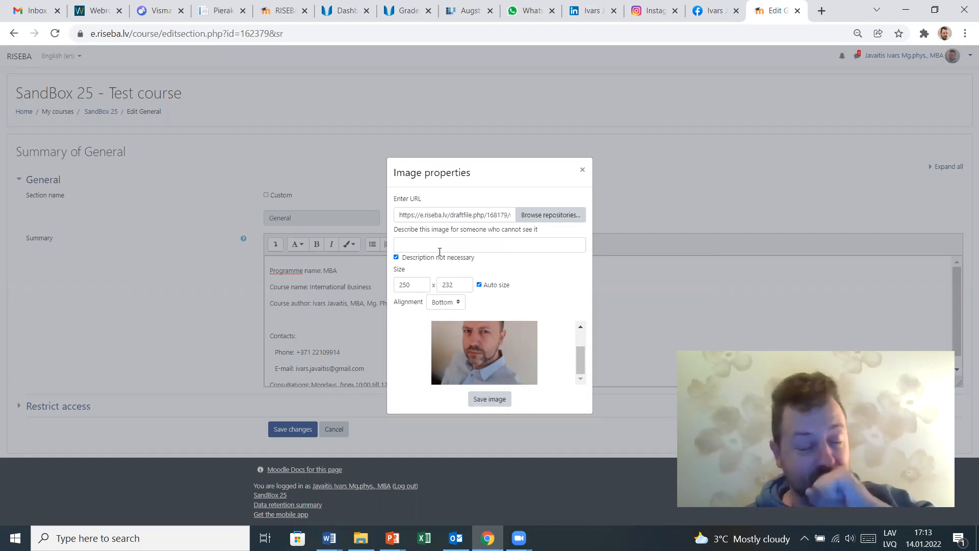
click(494, 404)
- Add a new empty line below the consultations line
scroll(433, 305, down, 2)
scroll(432, 304, up, 1)
scroll(409, 313, down, 1)
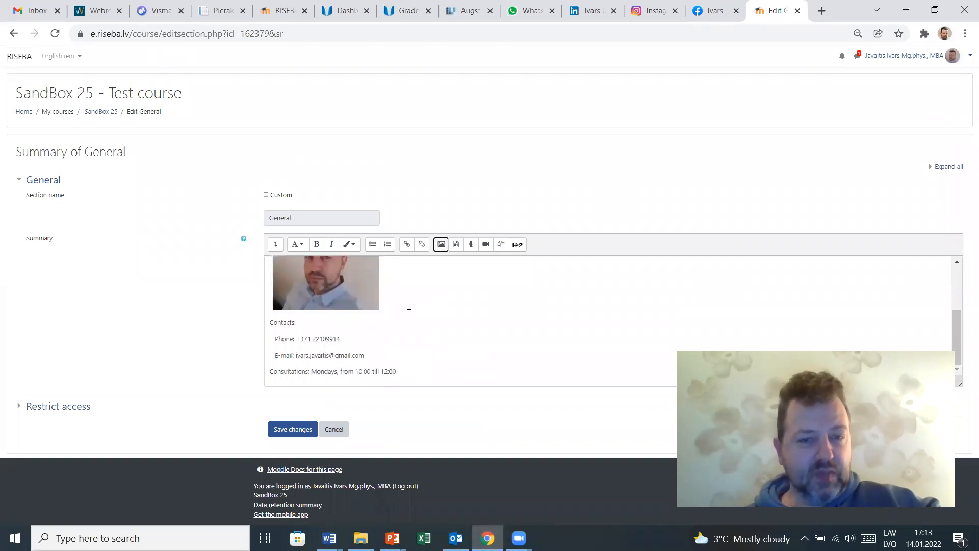
click(458, 352)
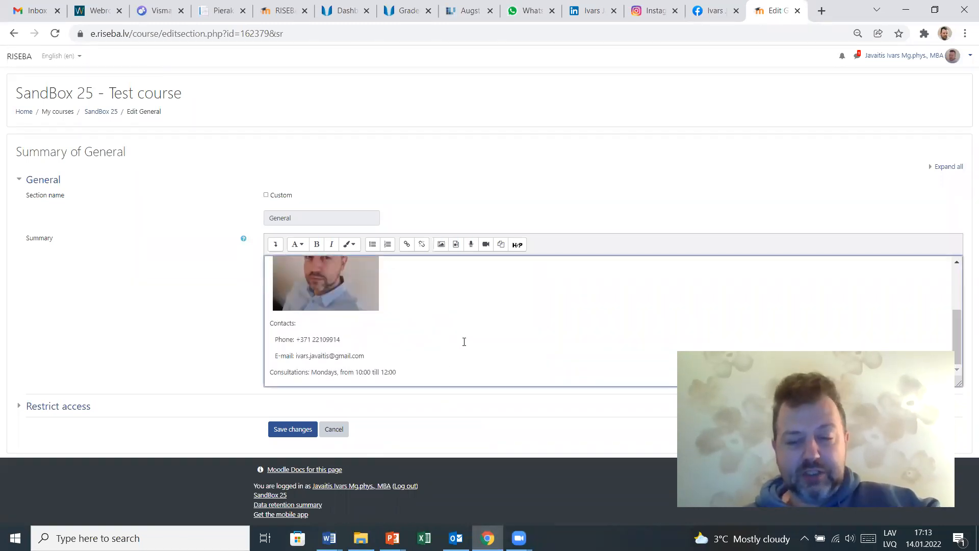
key(Return)
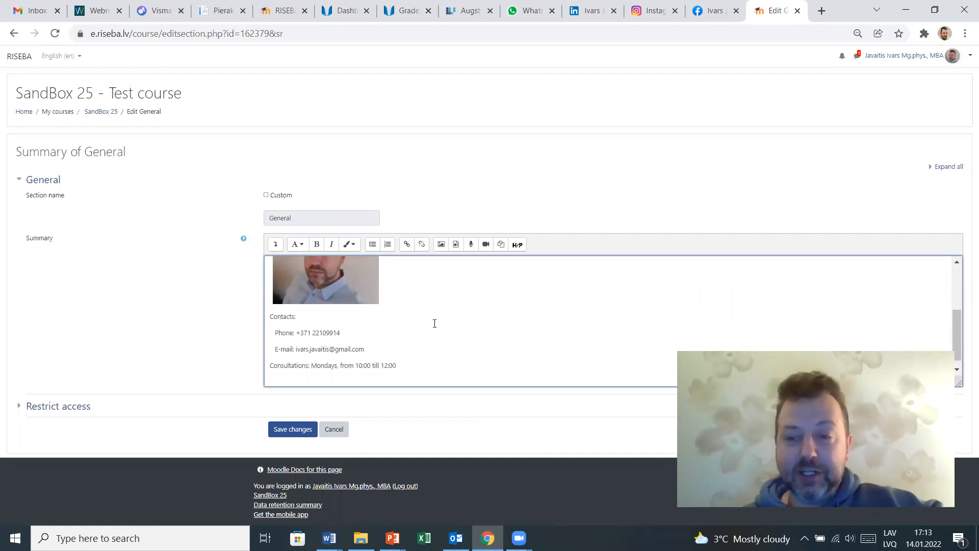
scroll(434, 323, down, 1)
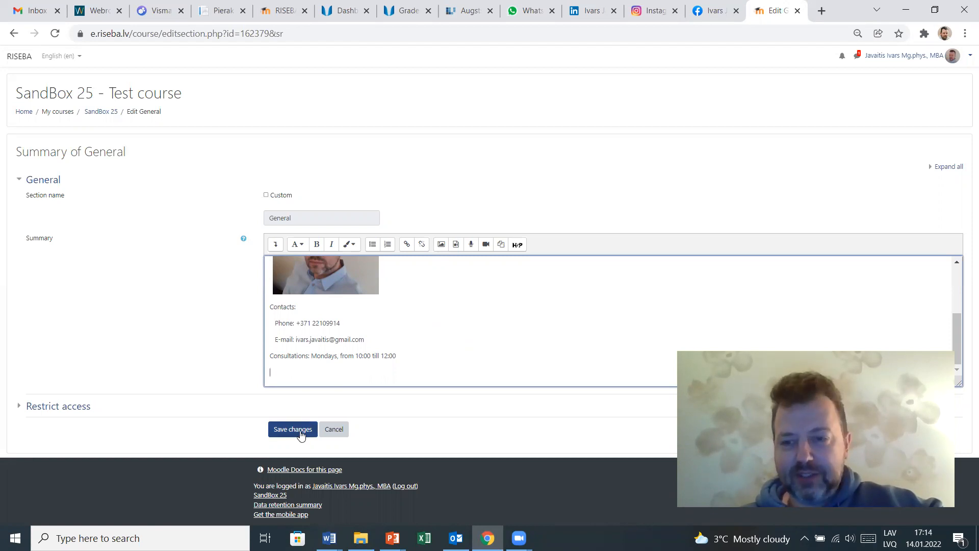
- Upload Icons - Facebook.png as an image on the new line, overwriting the existing file with that name
click(283, 385)
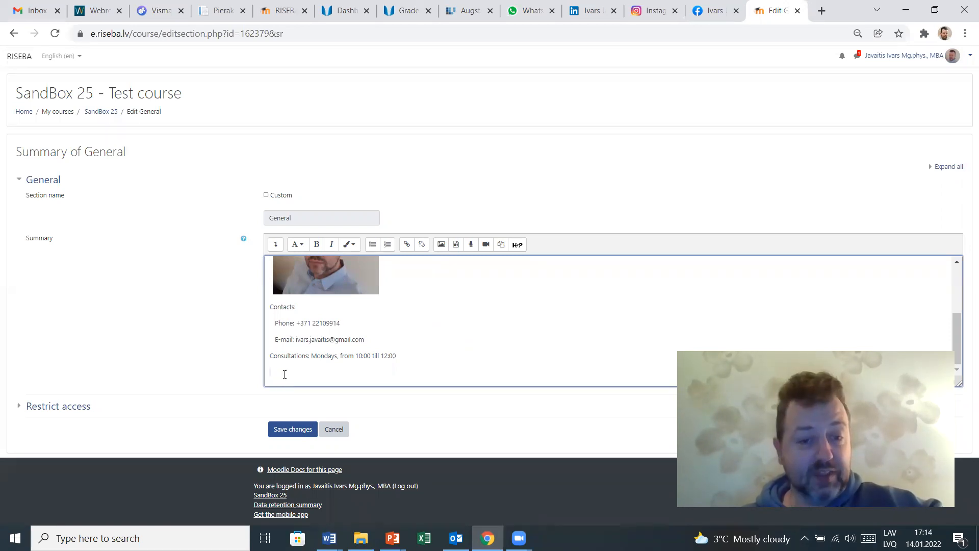
click(441, 245)
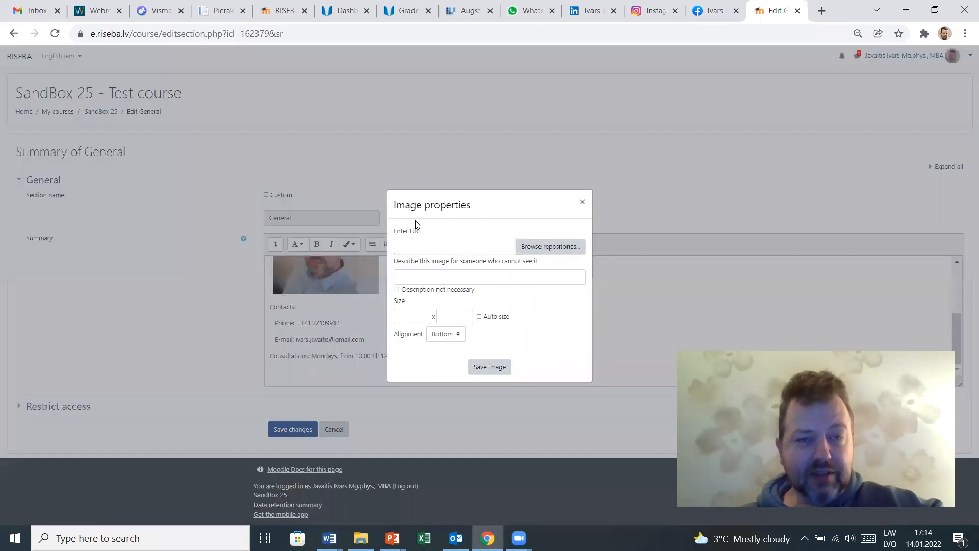
click(548, 248)
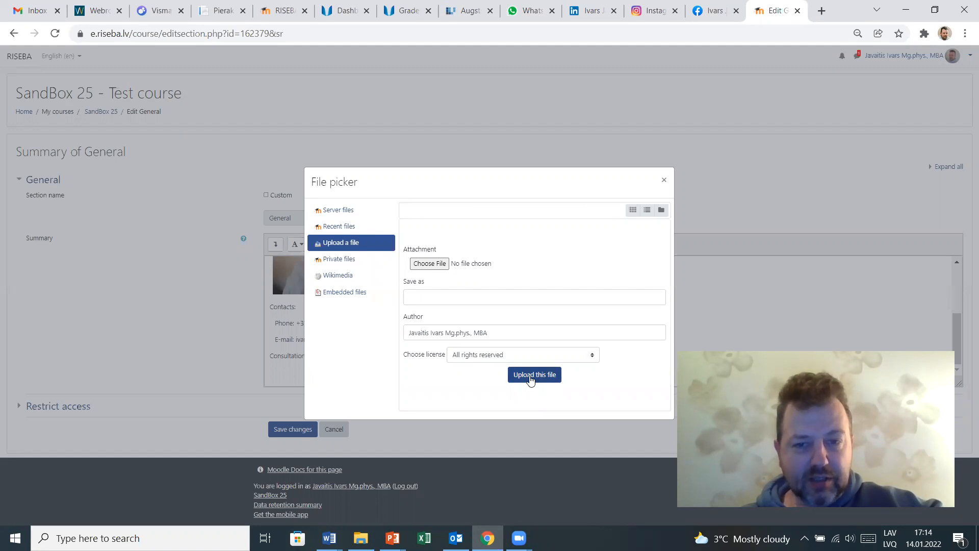
click(428, 265)
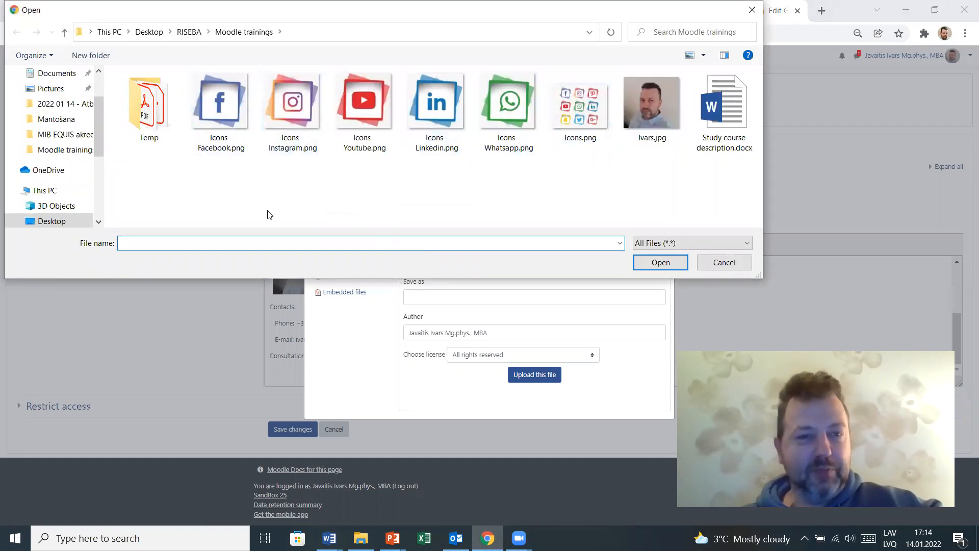
click(228, 111)
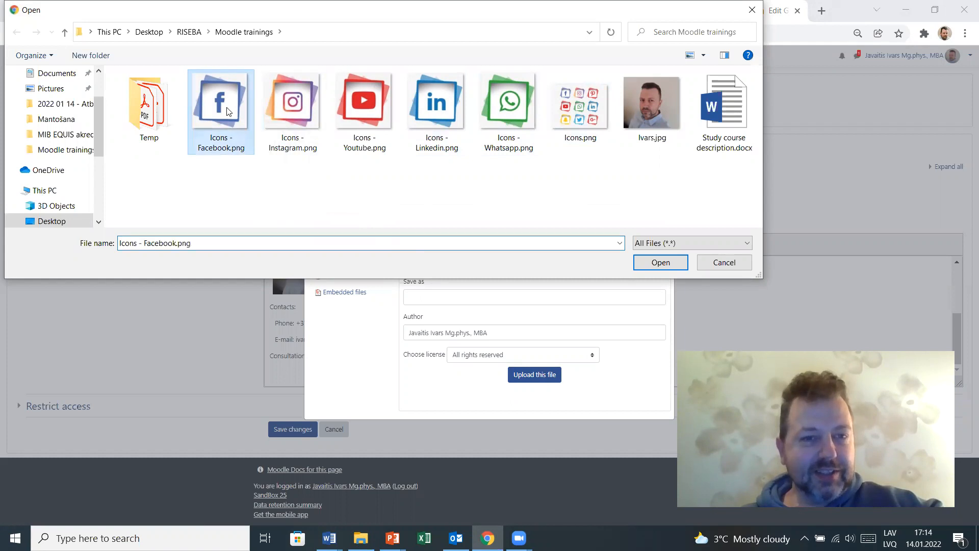
click(660, 262)
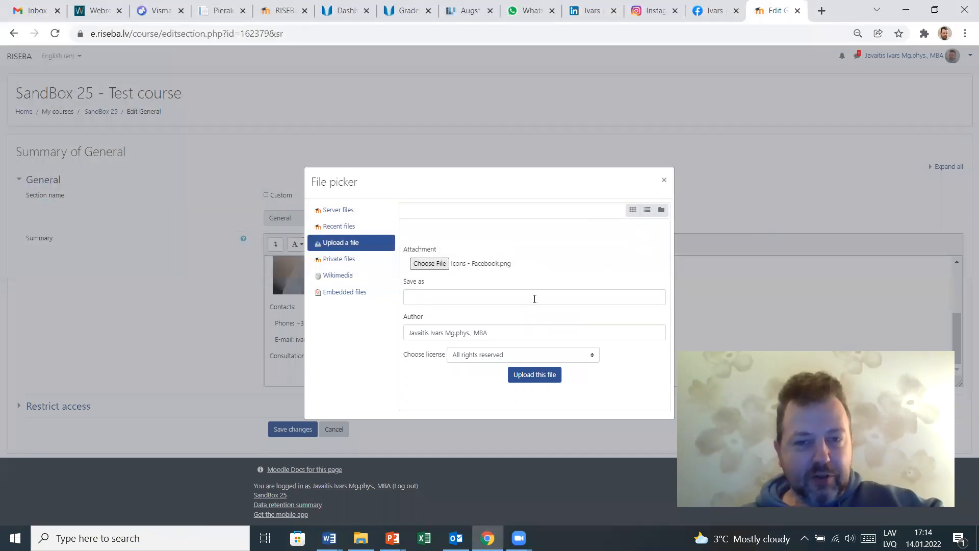
click(525, 375)
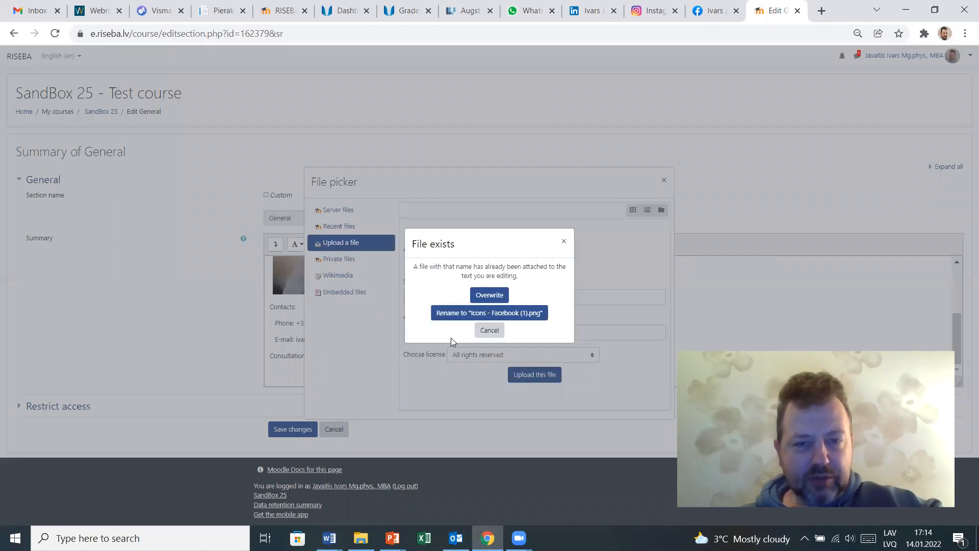
click(487, 296)
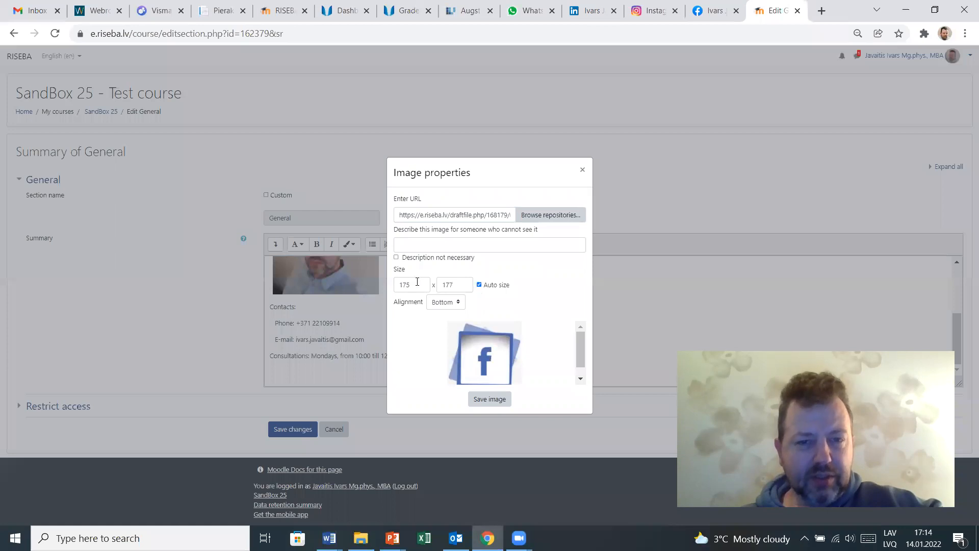
- Set the Facebook icon's width to 100, mark its description as not necessary, and save the image
double_click(417, 284)
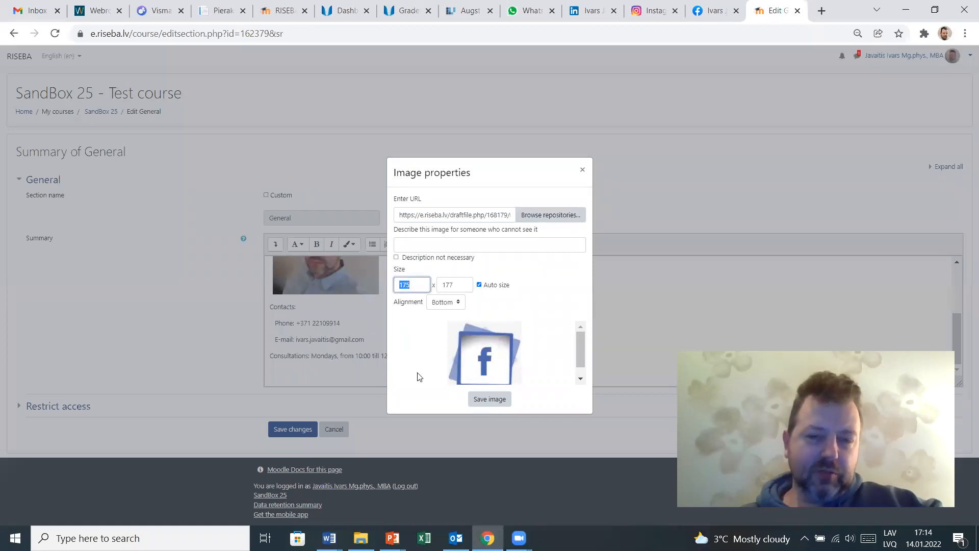
text(100)
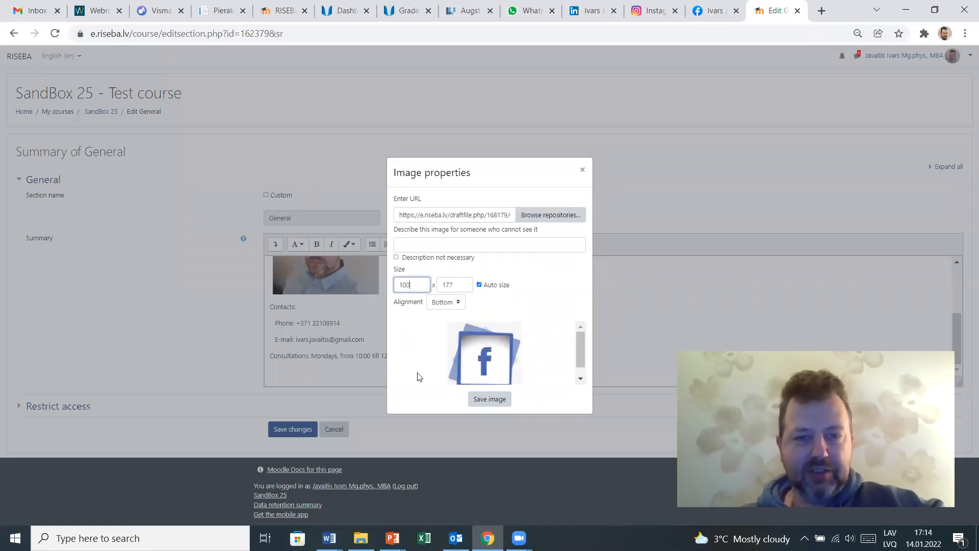
click(463, 283)
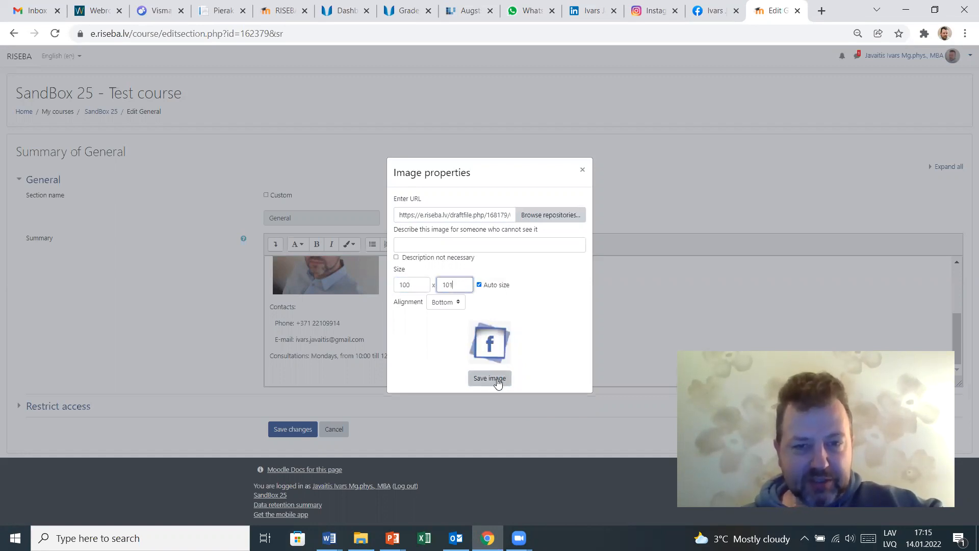
click(424, 256)
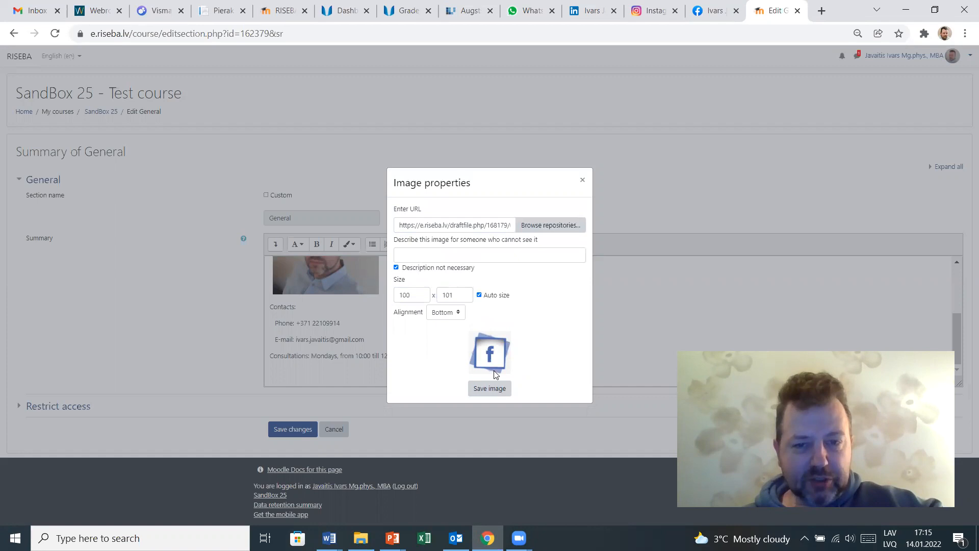
click(491, 388)
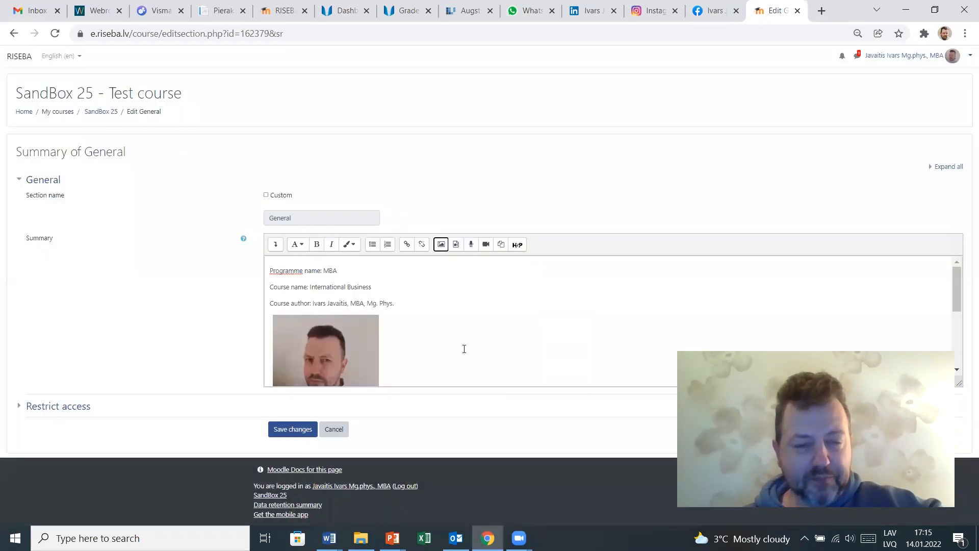
scroll(459, 341, down, 5)
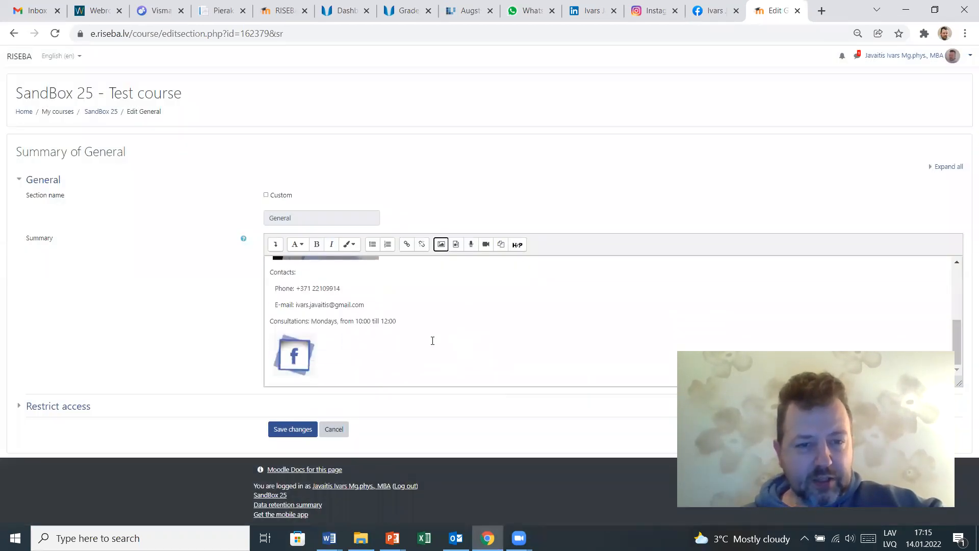
- Upload Icons - Instagram.png as an image placed right after the Facebook icon
click(314, 362)
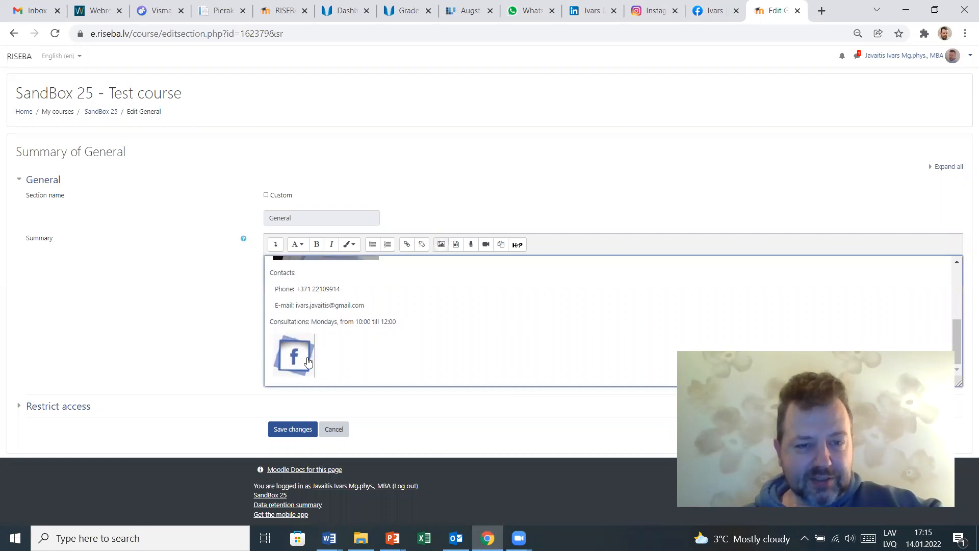
click(436, 377)
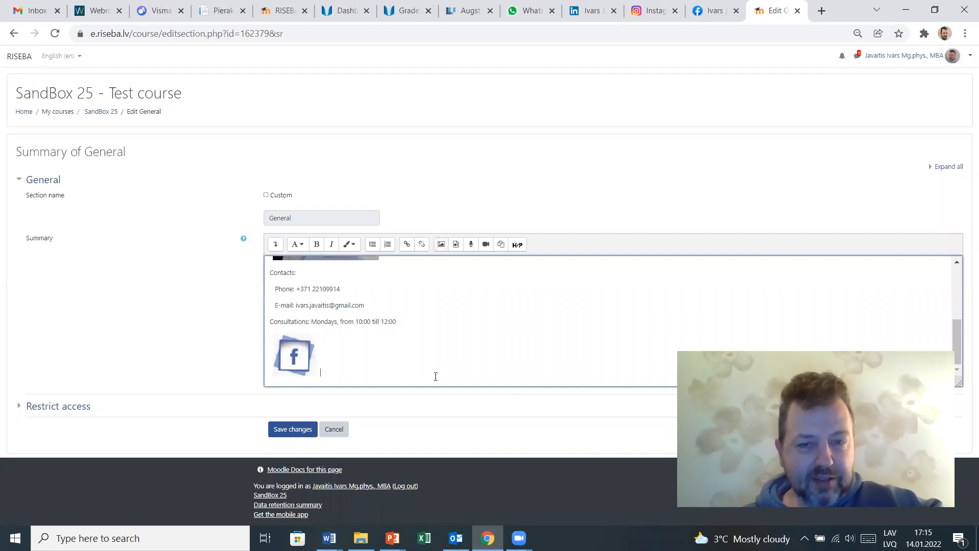
click(441, 245)
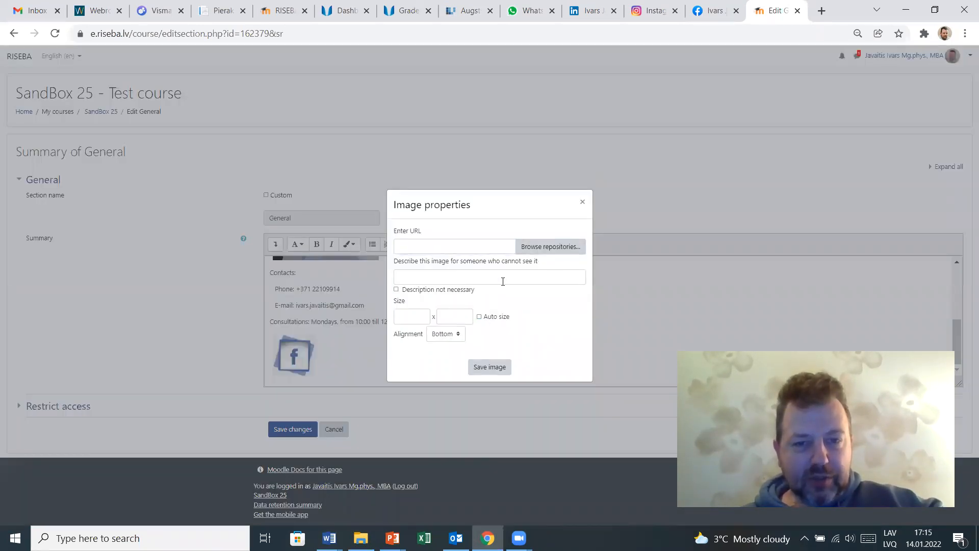
click(530, 247)
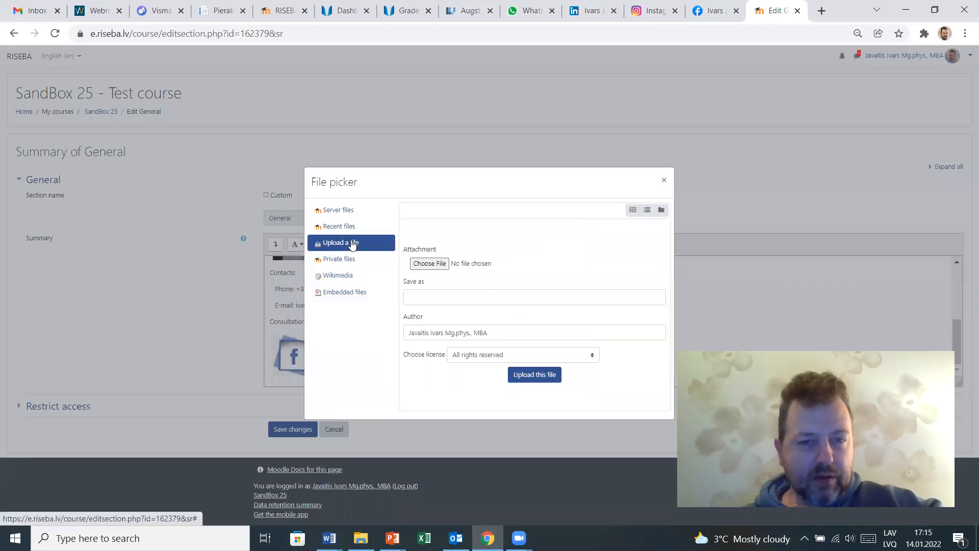
click(431, 264)
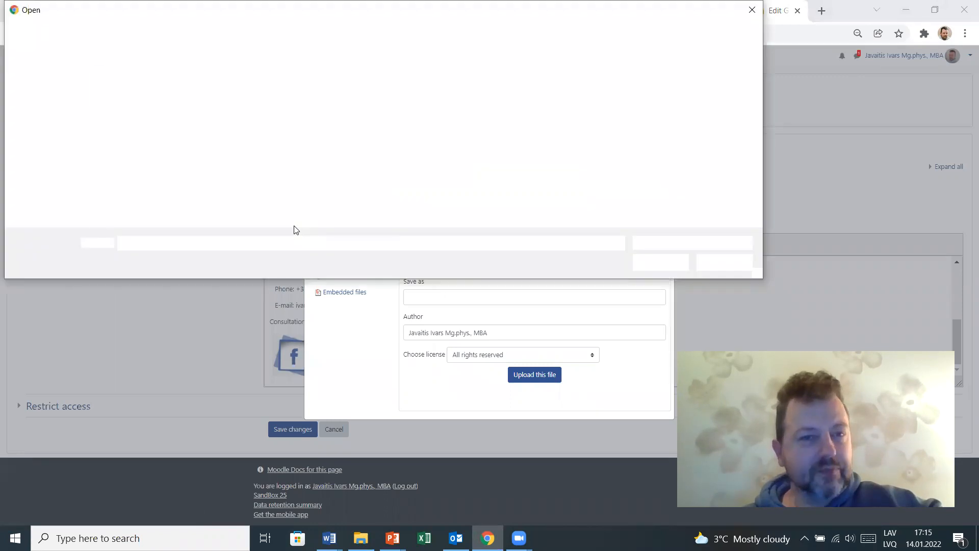
click(294, 113)
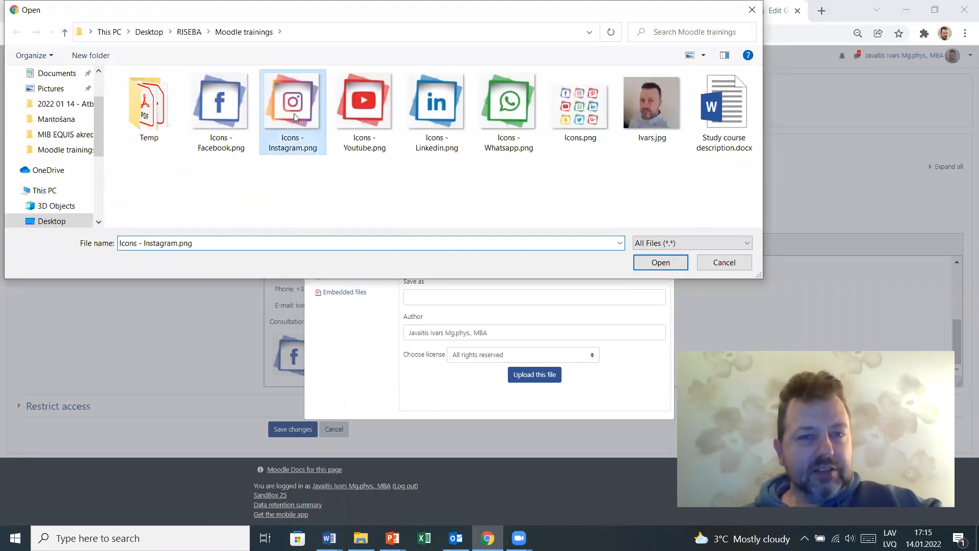
click(643, 264)
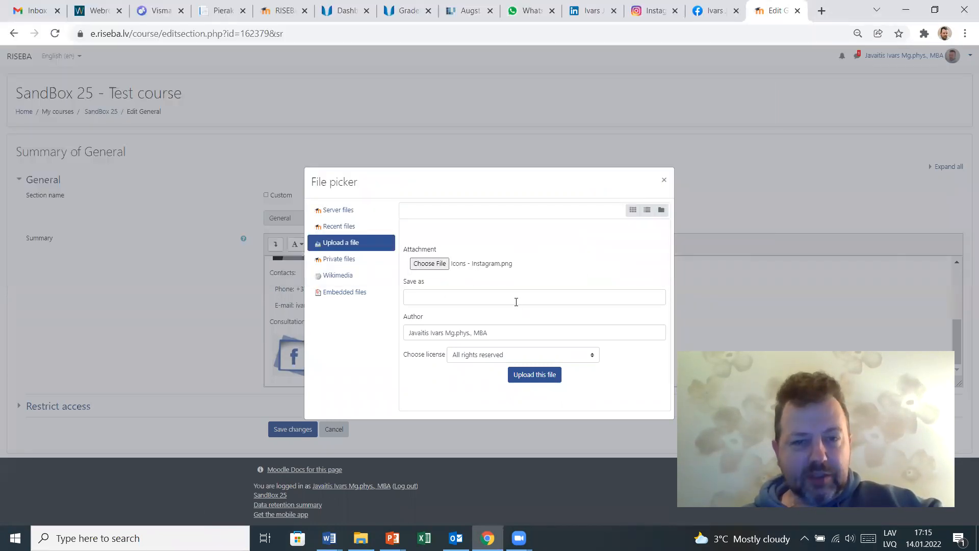
click(542, 376)
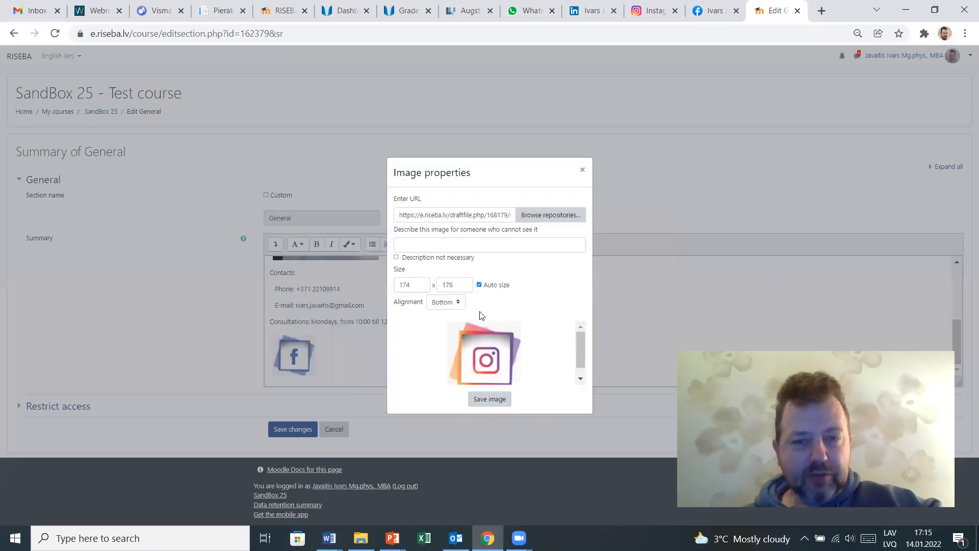
- Mark the Instagram icon's description as not necessary, set its width to 100, and save the image
click(397, 258)
double_click(414, 286)
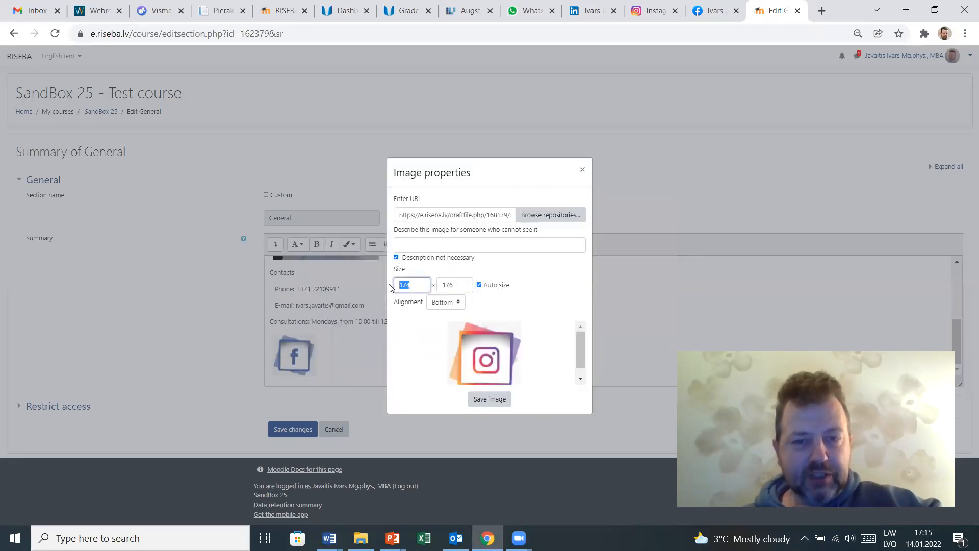
text(100)
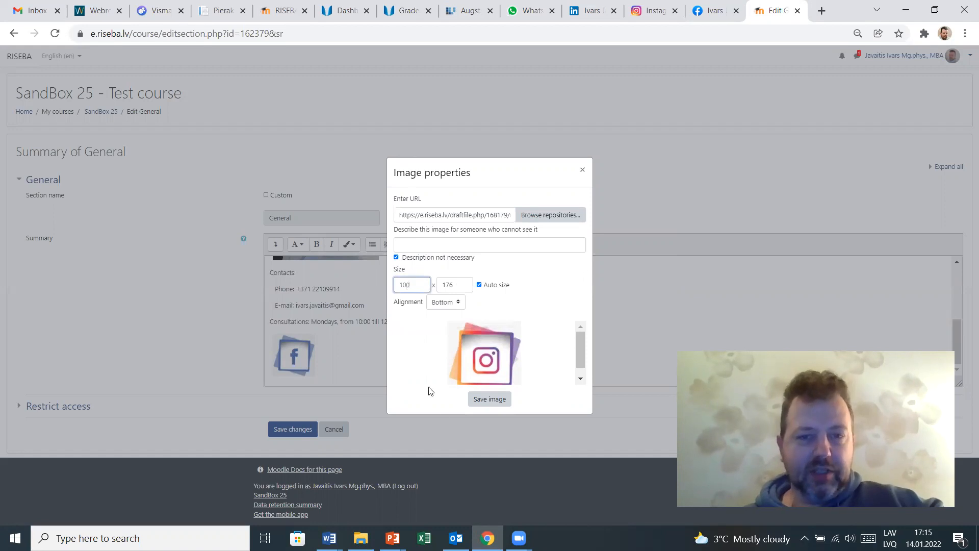
click(458, 286)
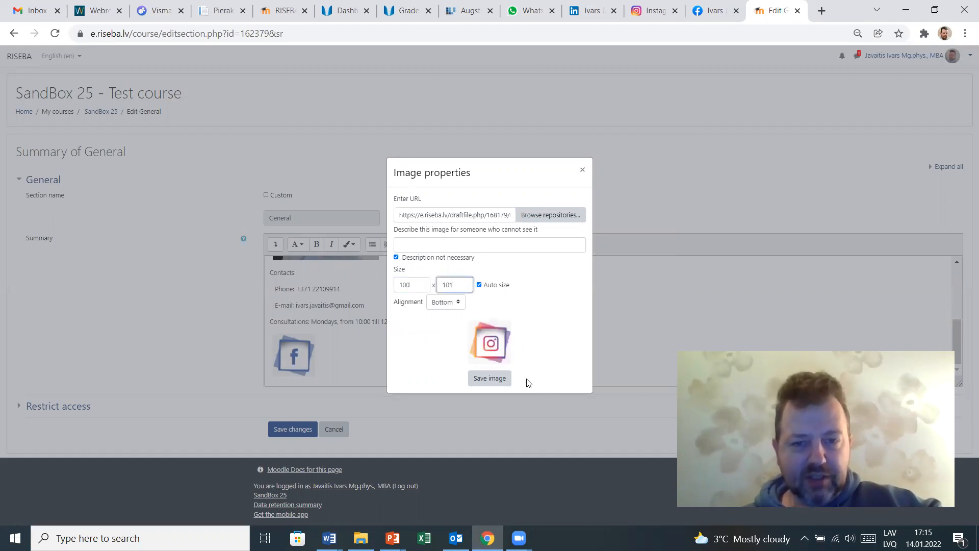
click(490, 378)
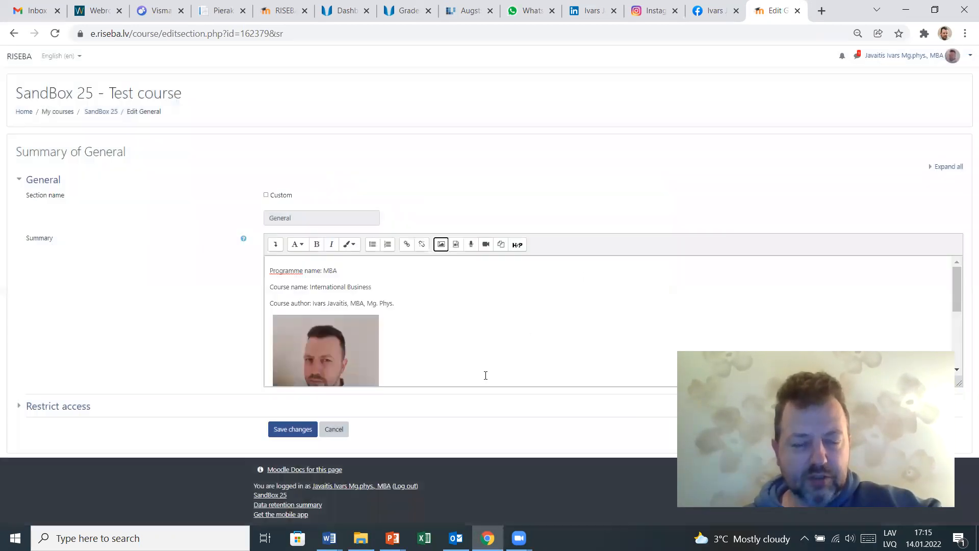
- Upload Icons - Linkedin.png as an image placed after the Instagram icon
scroll(468, 368, down, 5)
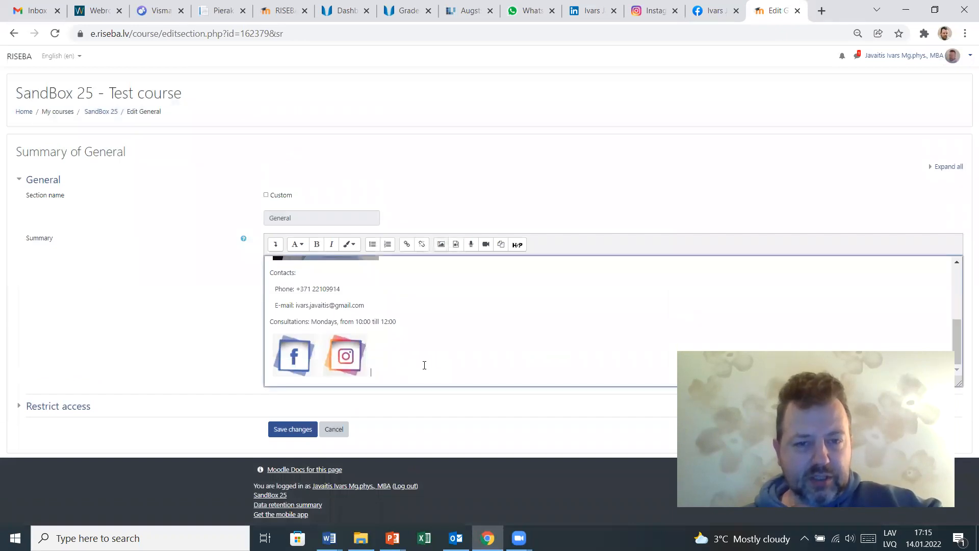
click(441, 245)
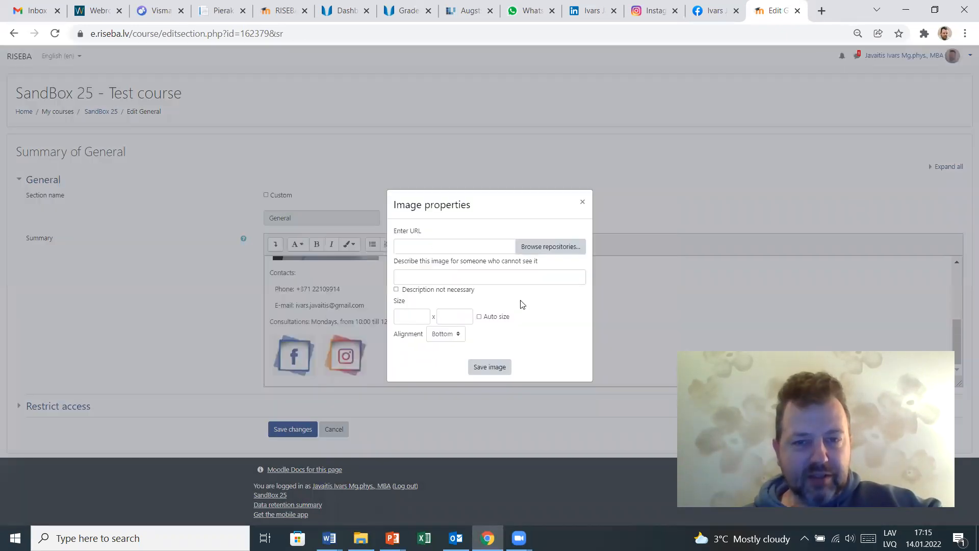
click(527, 248)
click(421, 264)
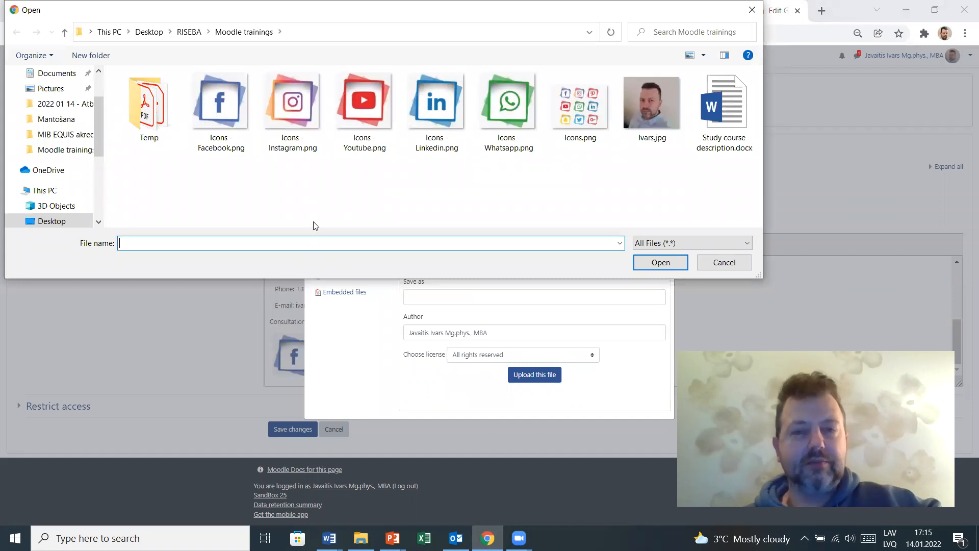
click(443, 95)
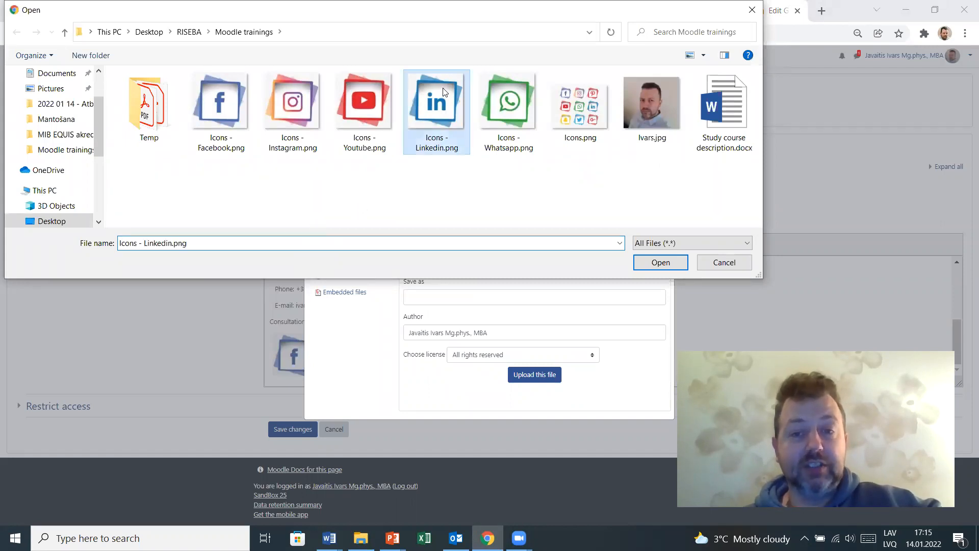
click(669, 263)
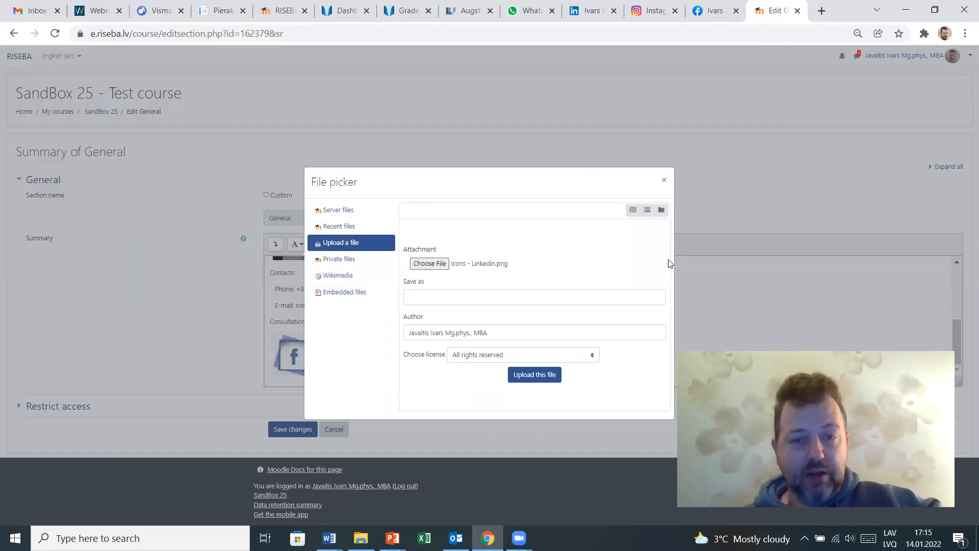
click(530, 376)
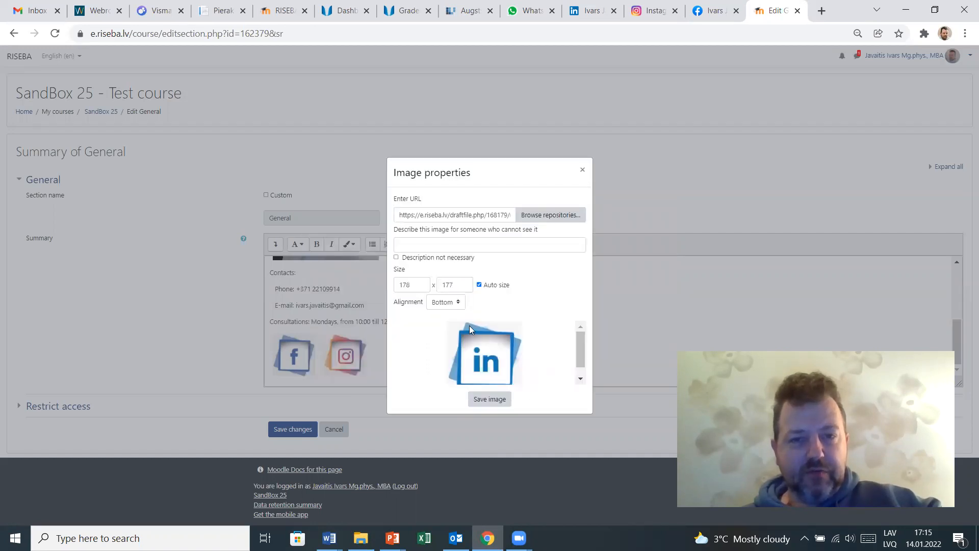
- Mark the LinkedIn icon's description as not necessary, set its width to 100, and save the image
click(396, 257)
drag(409, 286, 396, 287)
text(100)
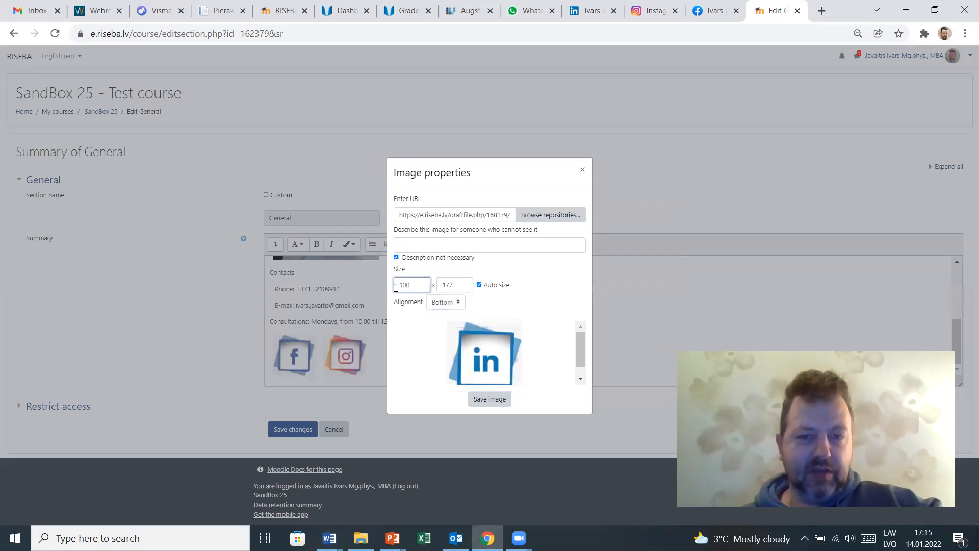
click(459, 282)
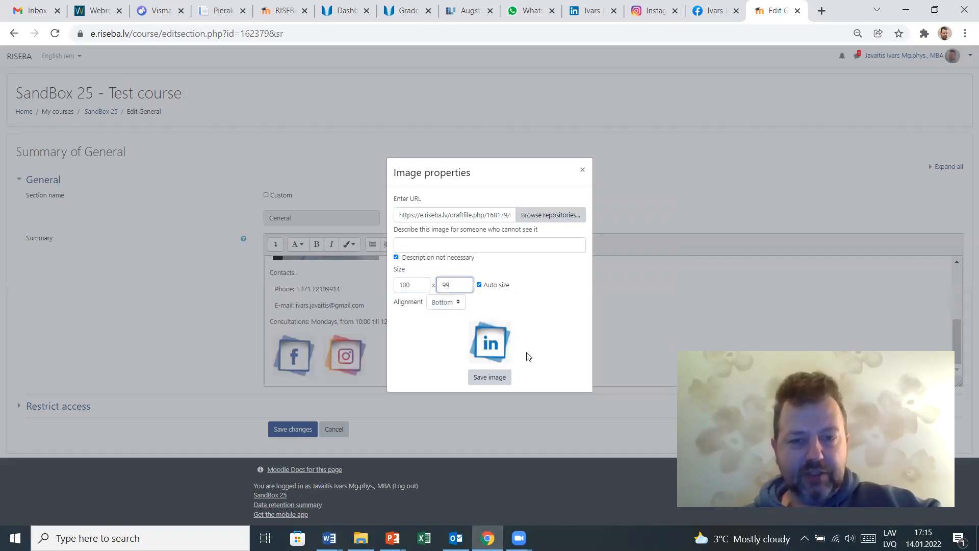
click(490, 379)
- Save the changes to the General section summary
scroll(476, 357, down, 3)
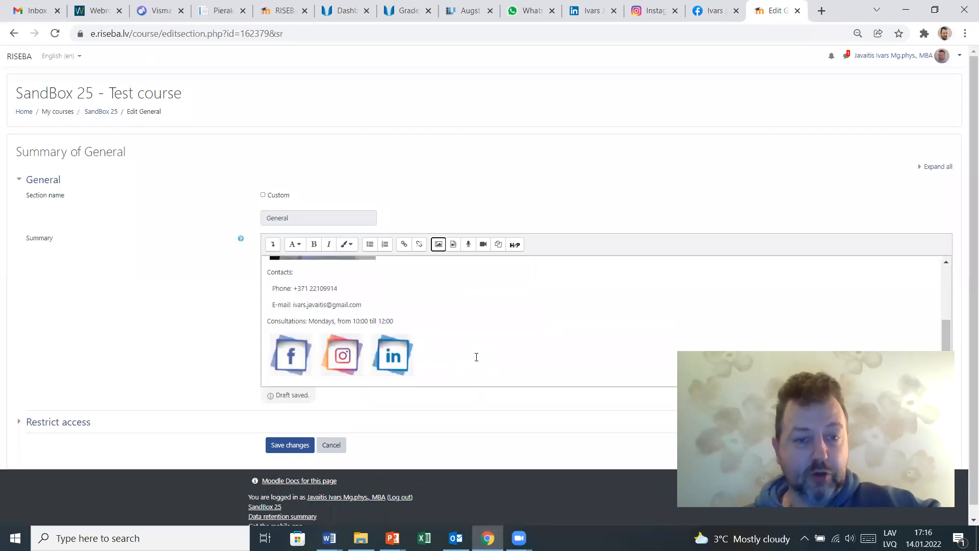
scroll(479, 323, up, 5)
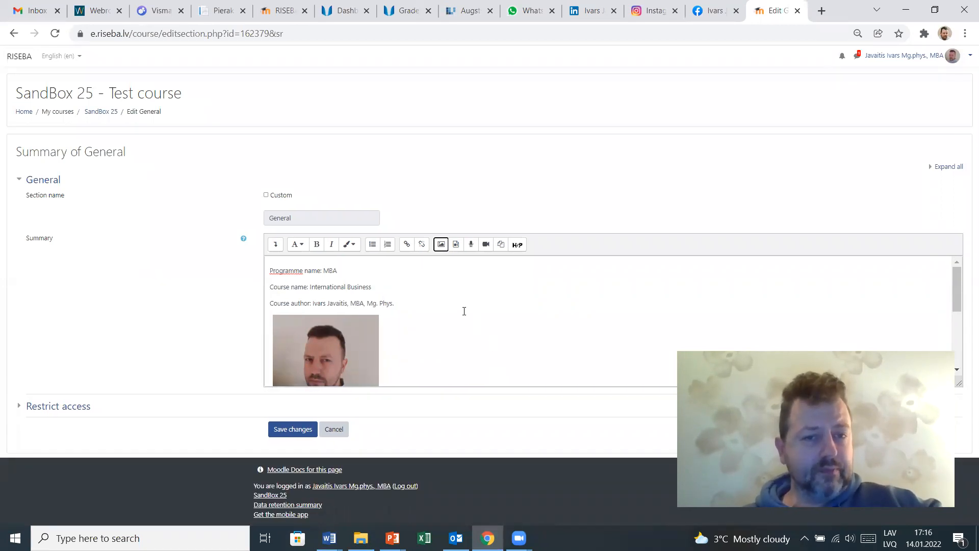
click(293, 430)
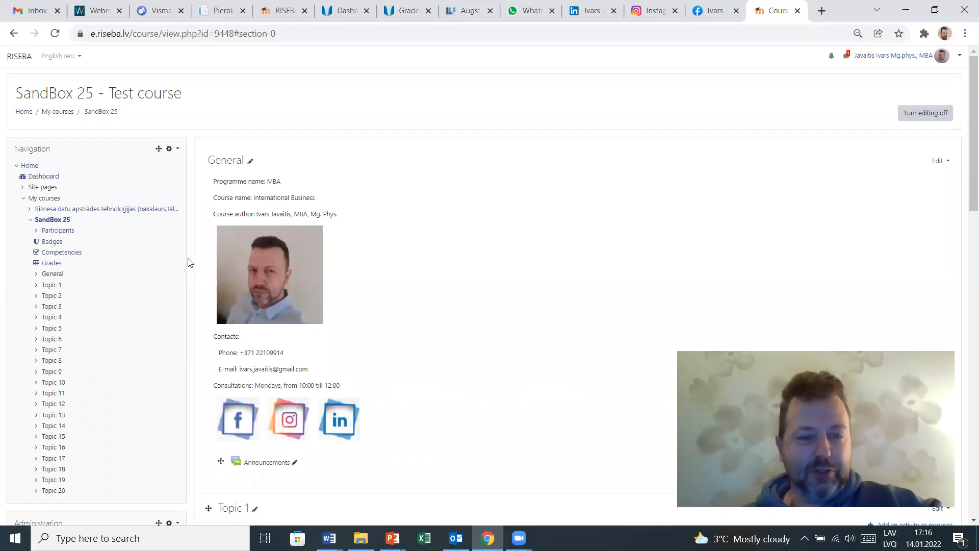
click(251, 163)
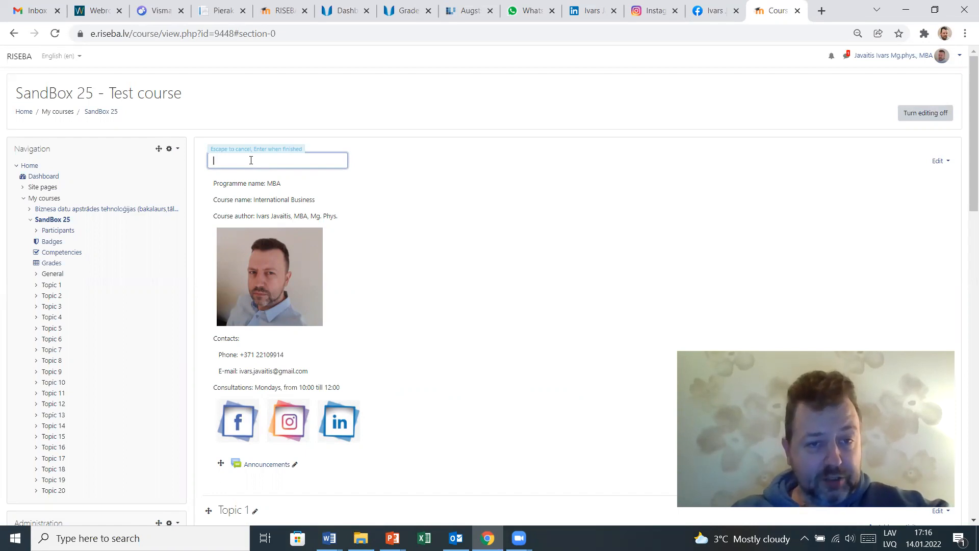
text(Interna)
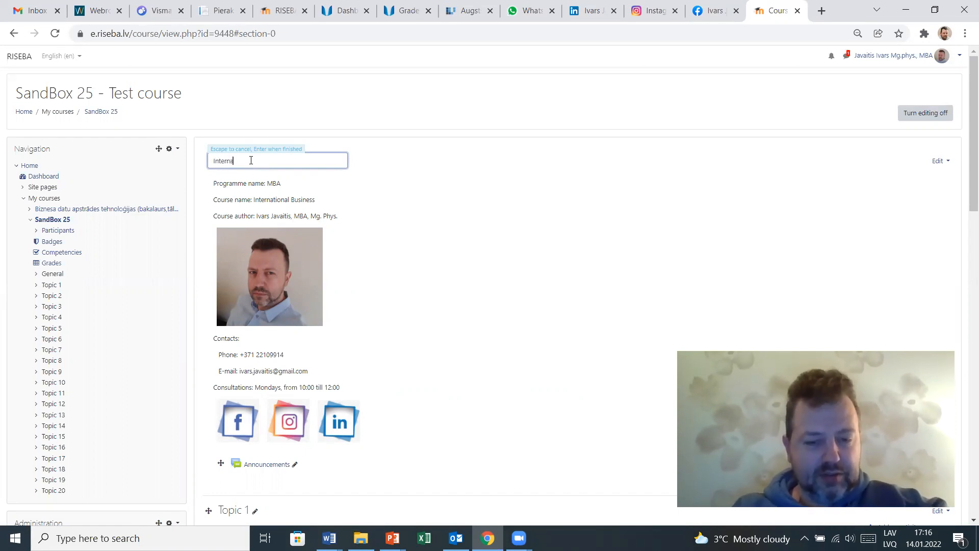
text(tional Business)
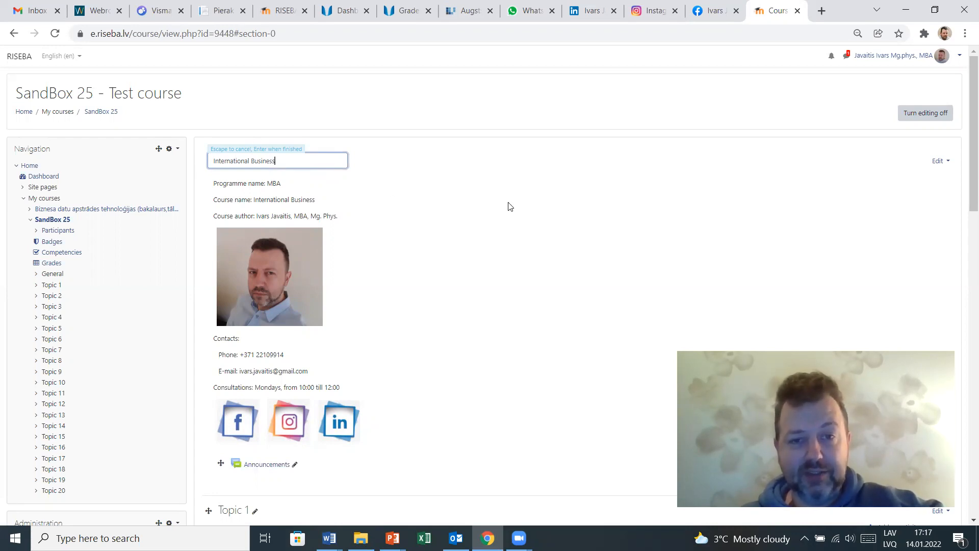
key(Escape)
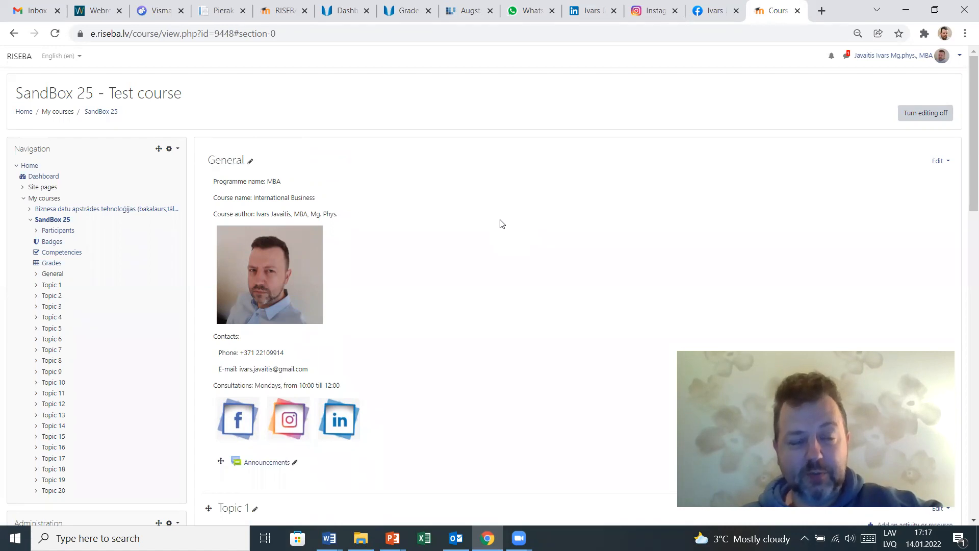
- Rename the General section inline to International Business
click(249, 161)
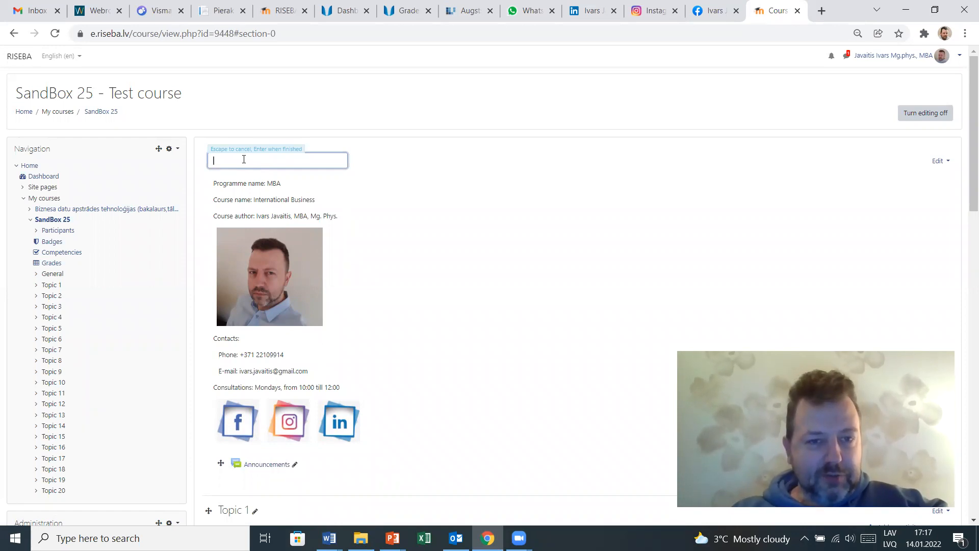
text(Inter)
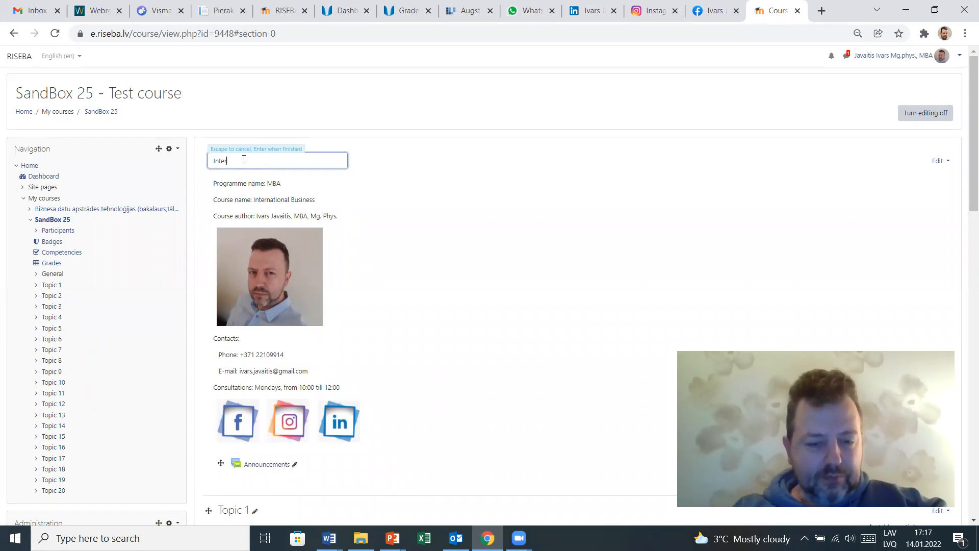
text(national Business)
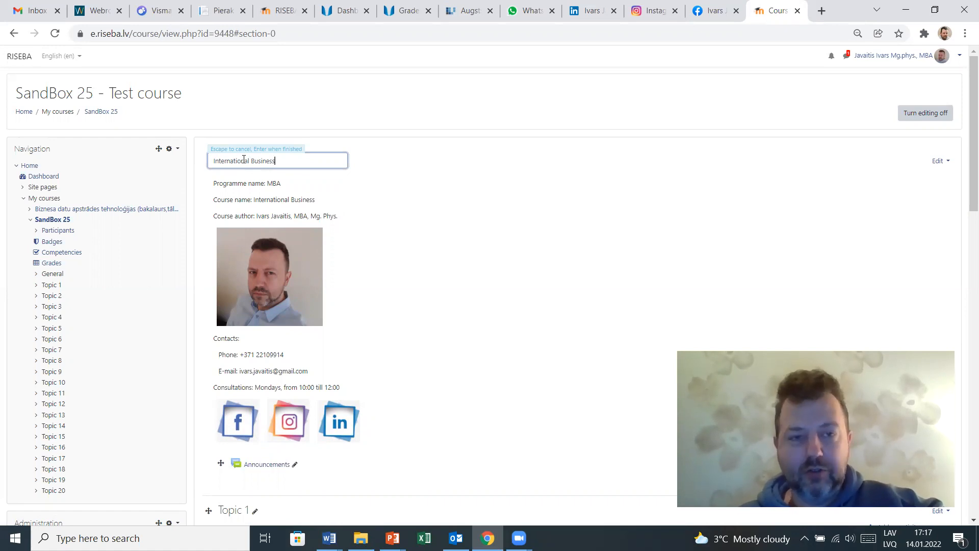
key(Return)
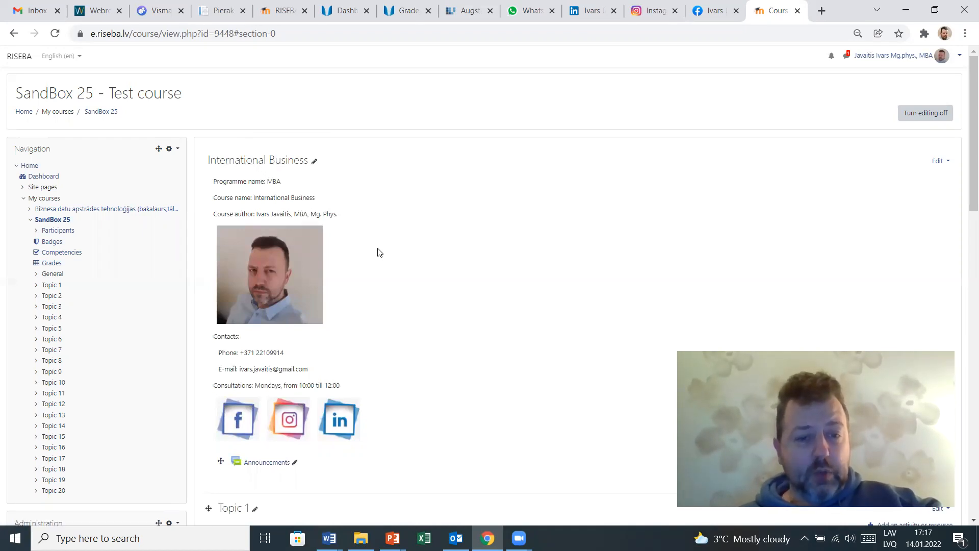
- Open the International Business section's edit page and review its summary content
scroll(378, 252, down, 3)
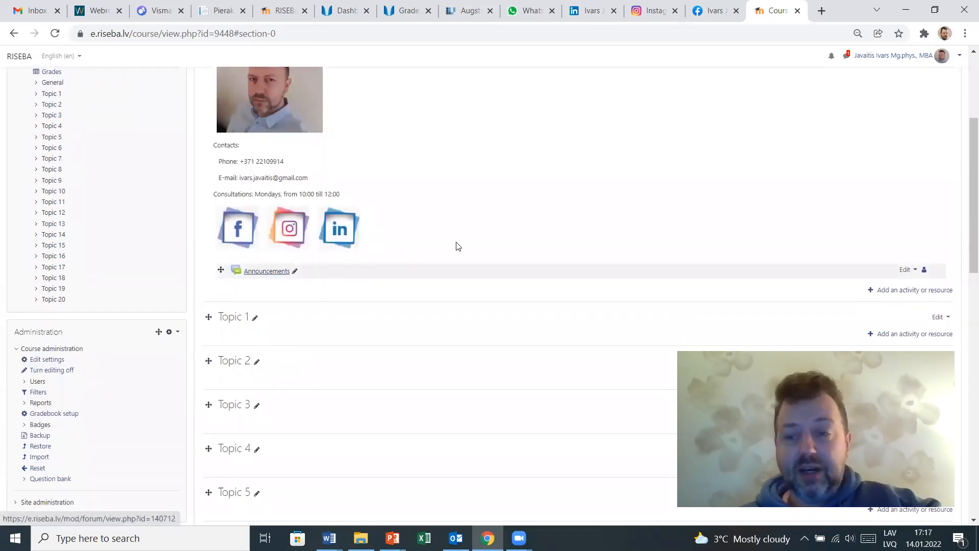
scroll(525, 194, up, 3)
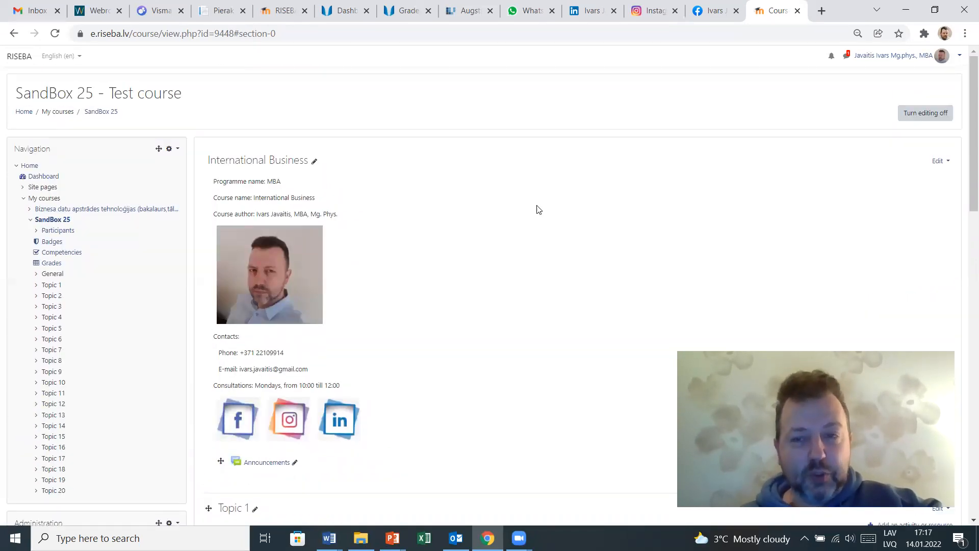
click(937, 168)
click(919, 179)
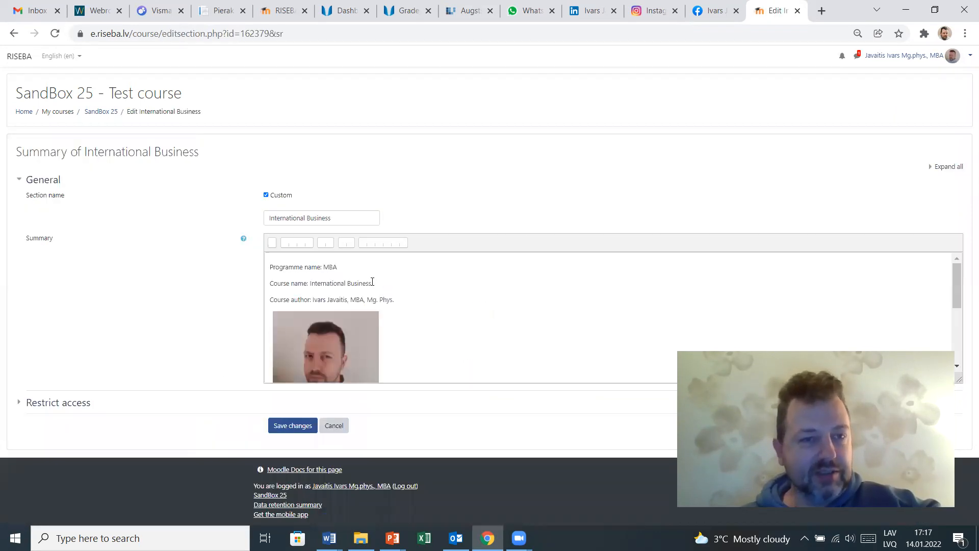
scroll(401, 300, down, 3)
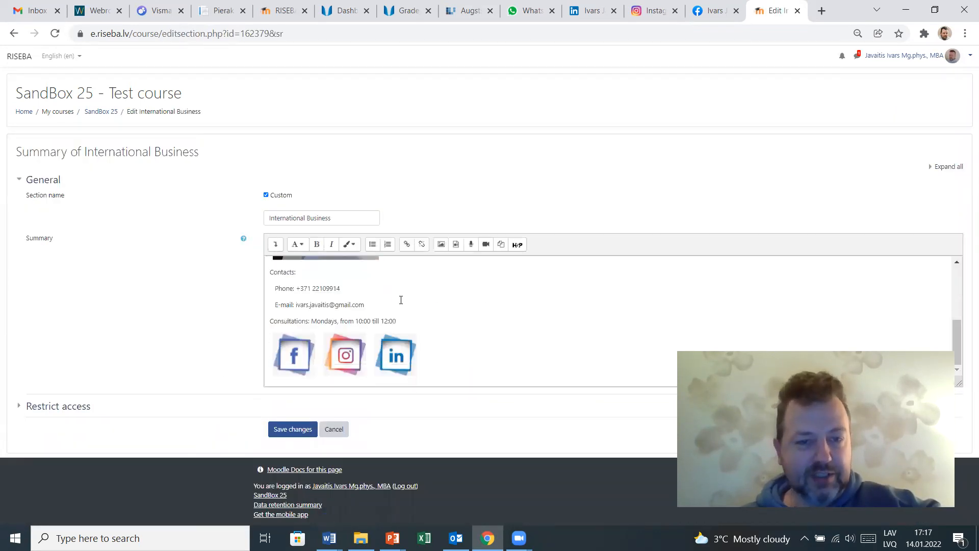
- Link the Facebook icon to the Facebook profile address copied from the Facebook tab, opening in a new window
click(290, 352)
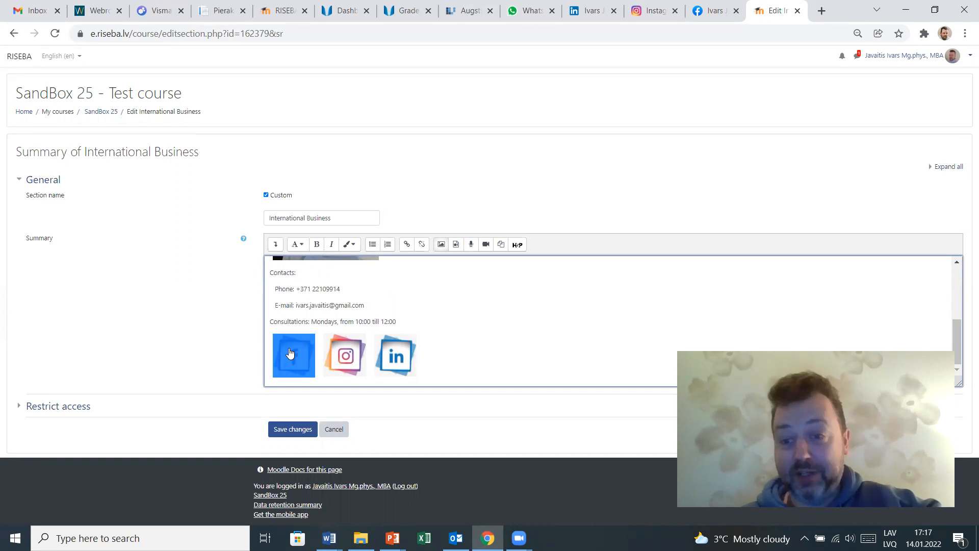
click(398, 305)
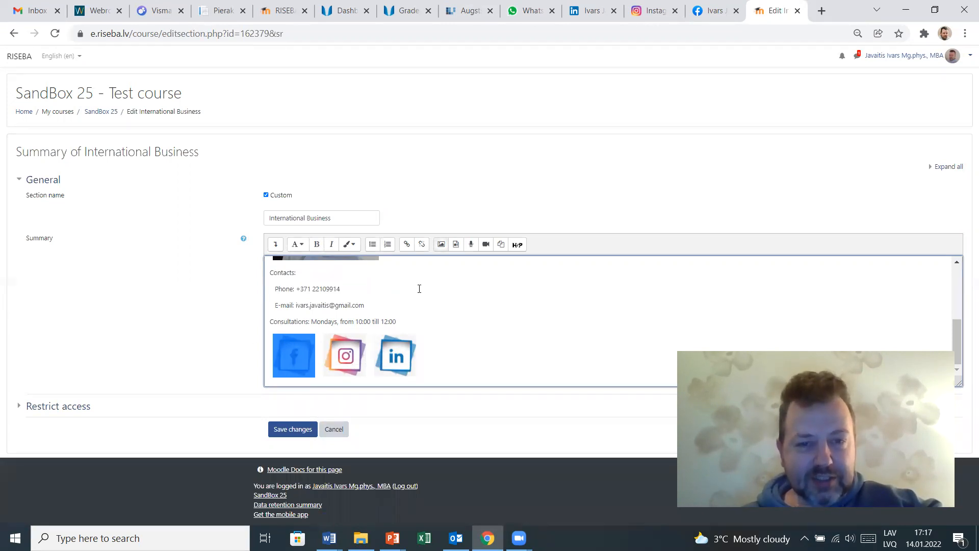
click(406, 246)
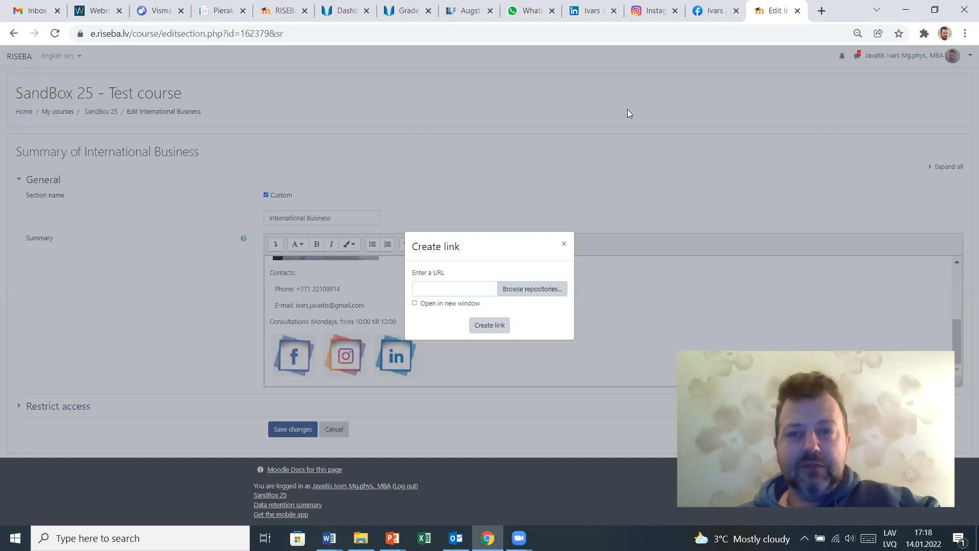
click(709, 12)
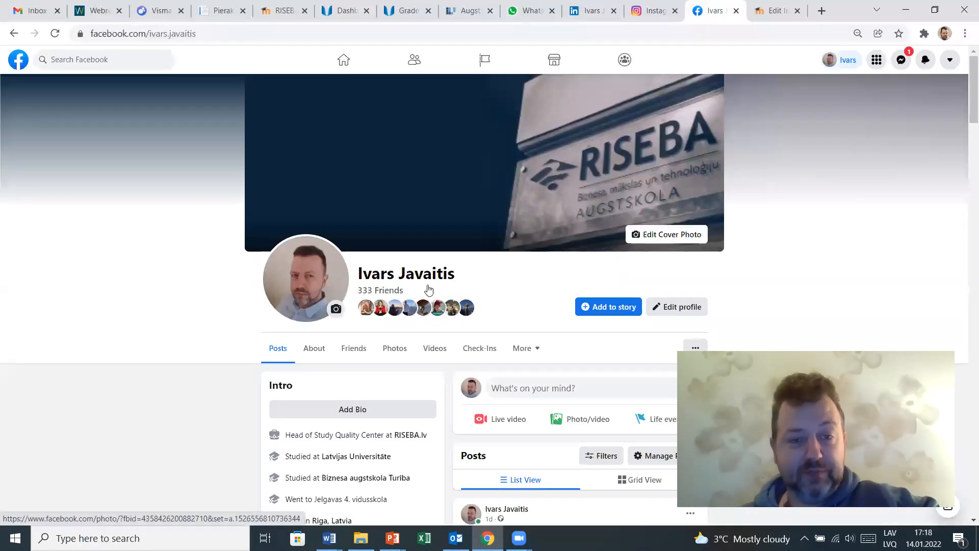
scroll(276, 260, down, 5)
scroll(276, 260, down, 2)
scroll(263, 260, up, 7)
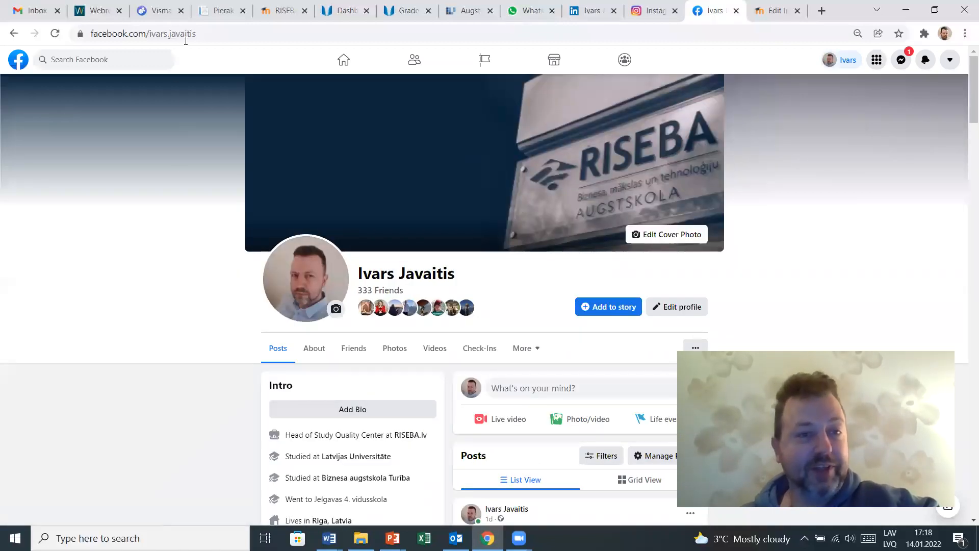
click(205, 30)
key(ctrl+c)
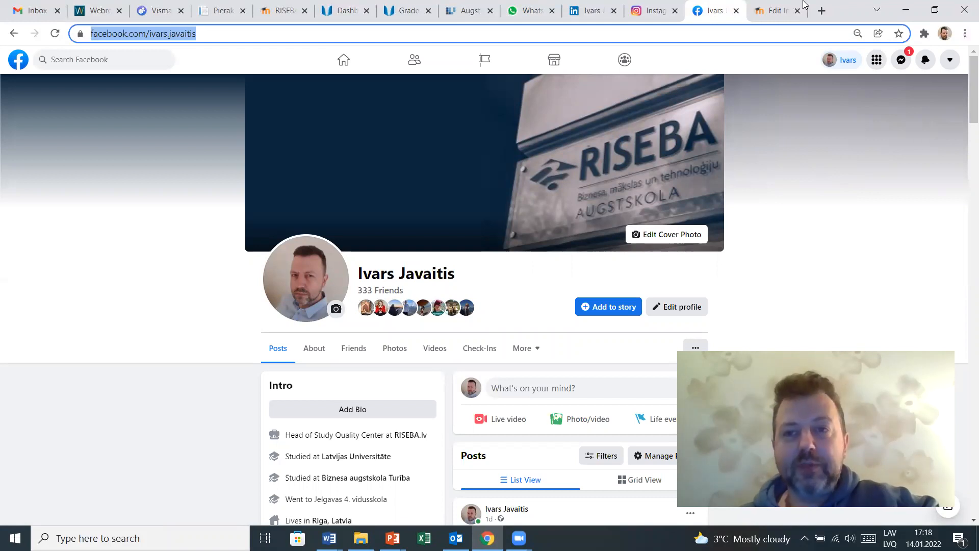
click(776, 11)
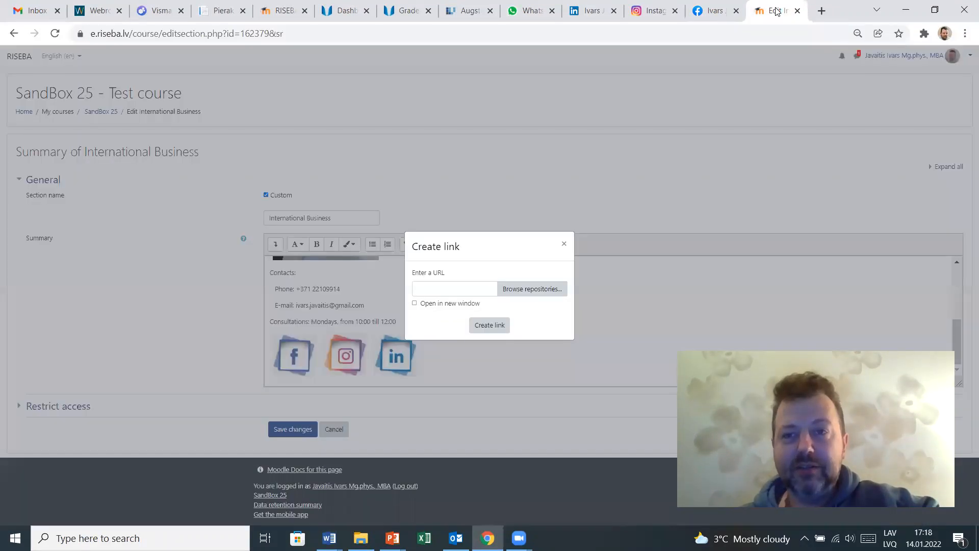
click(483, 294)
key(ctrl+v)
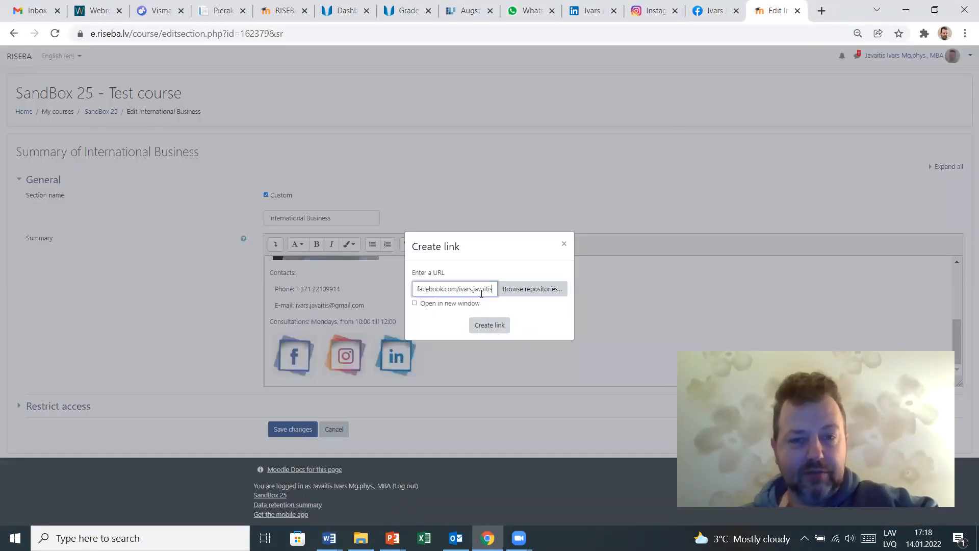
click(424, 304)
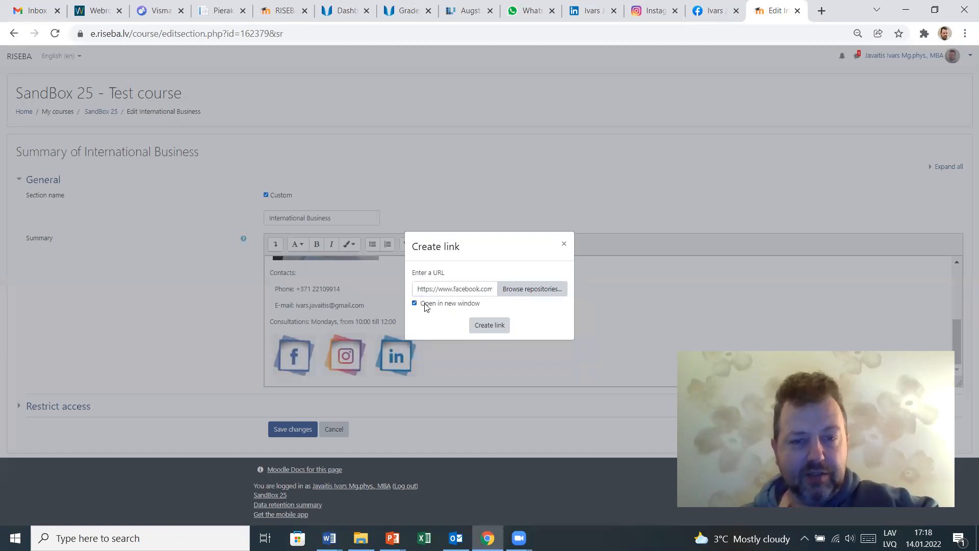
click(489, 326)
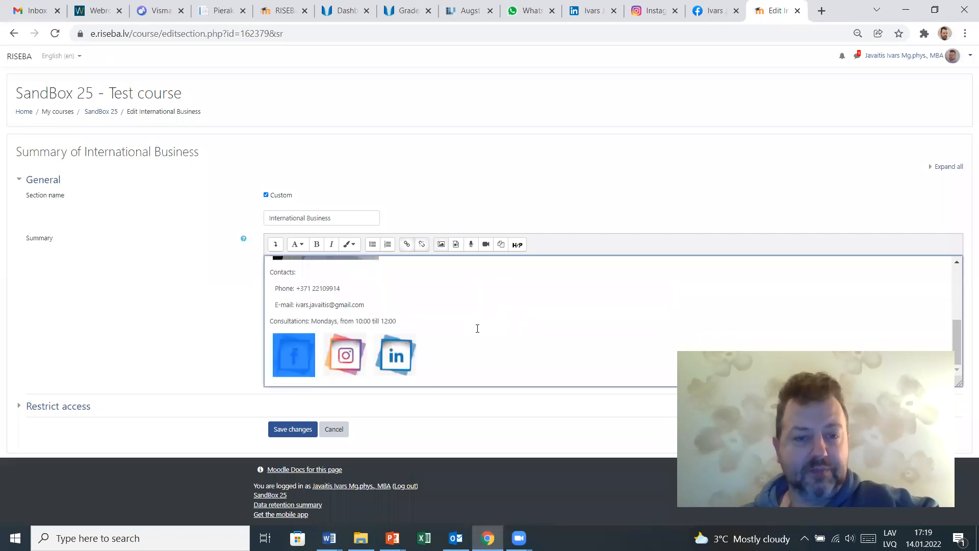
- Link the Instagram icon to the Instagram profile address copied from the Instagram tab, opening in a new window
click(352, 357)
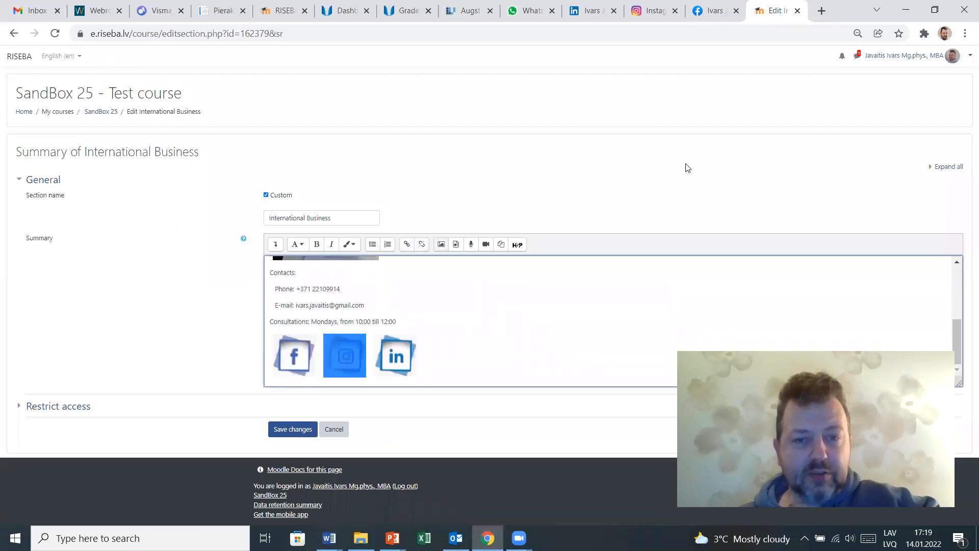
click(652, 12)
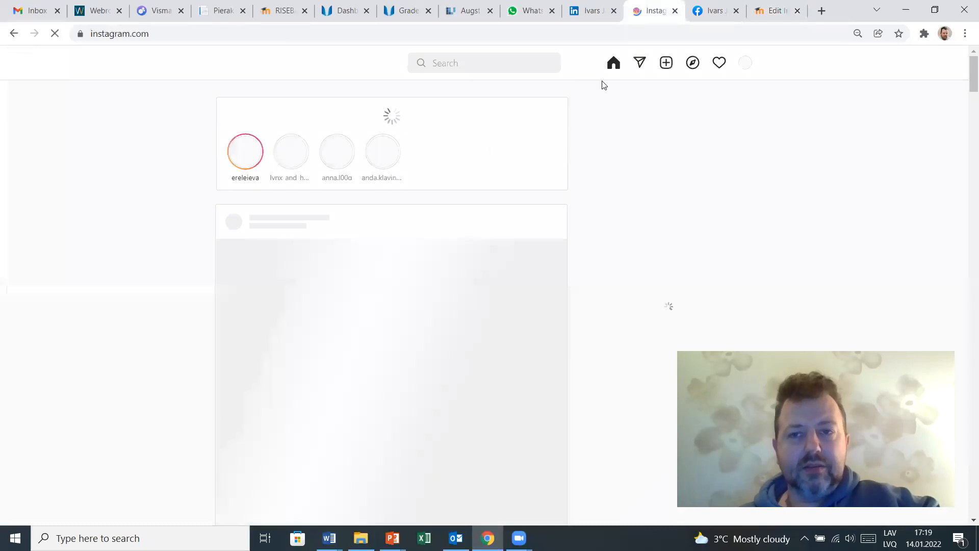
click(648, 123)
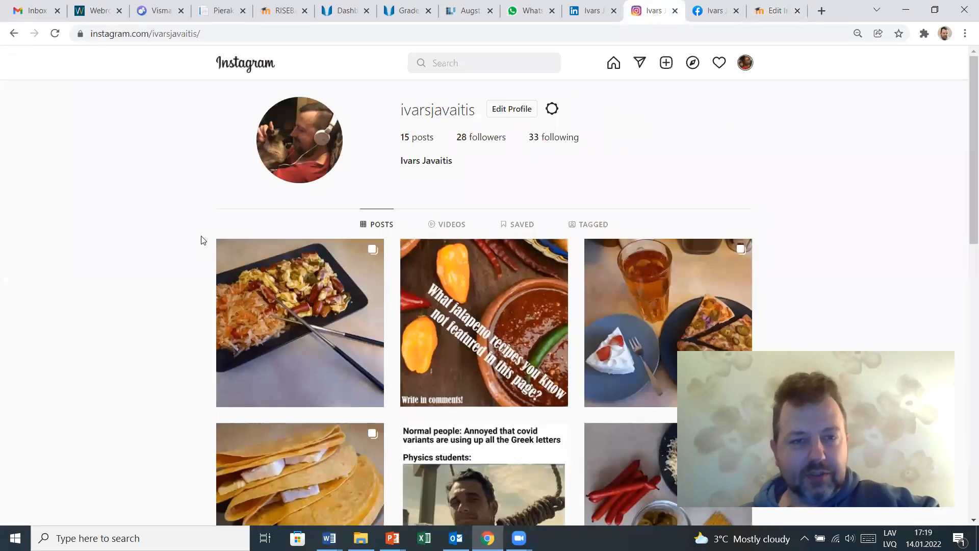
click(206, 33)
key(ctrl+c)
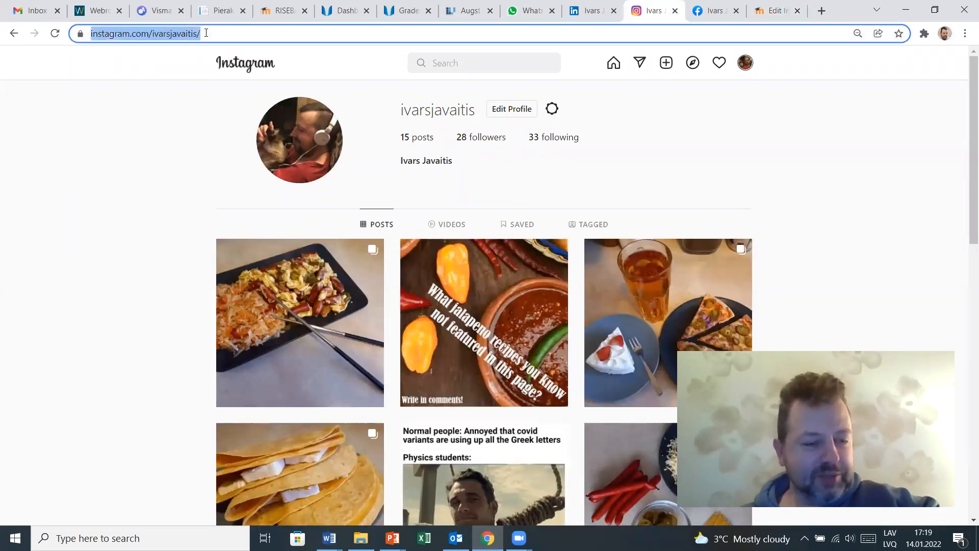
click(773, 12)
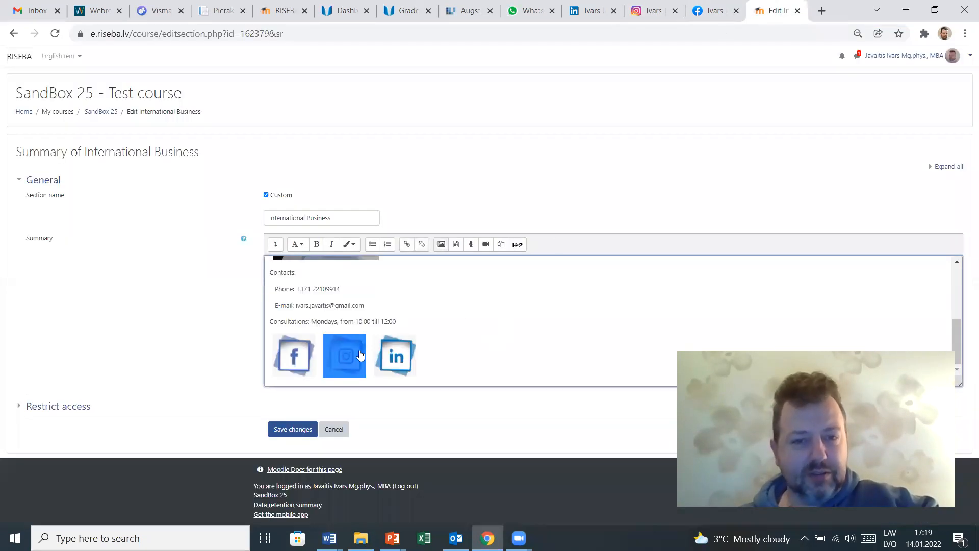
click(406, 244)
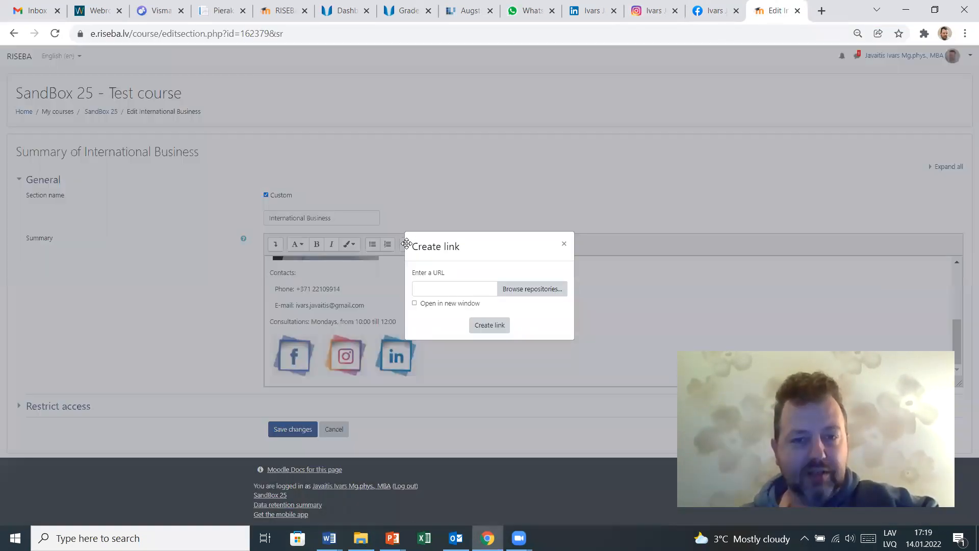
click(424, 289)
key(ctrl+v)
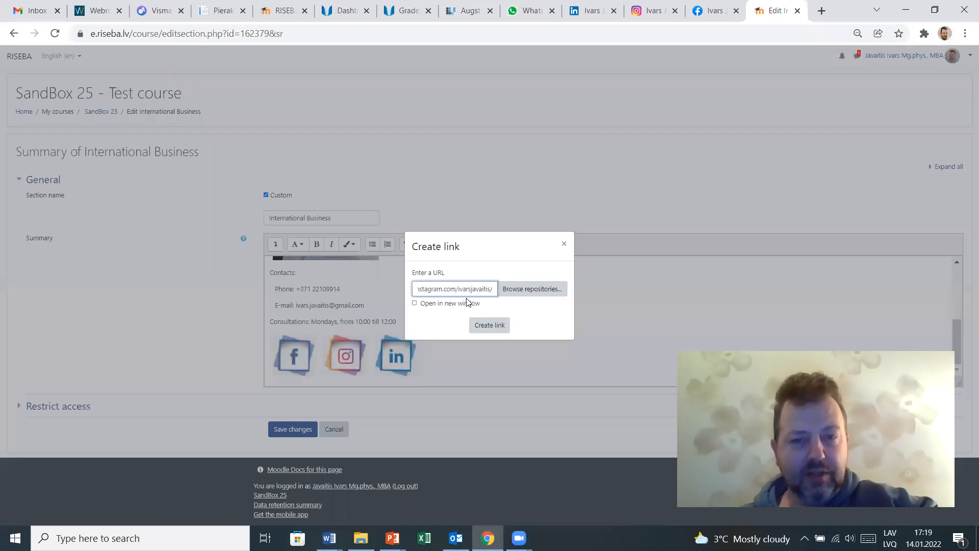
click(415, 303)
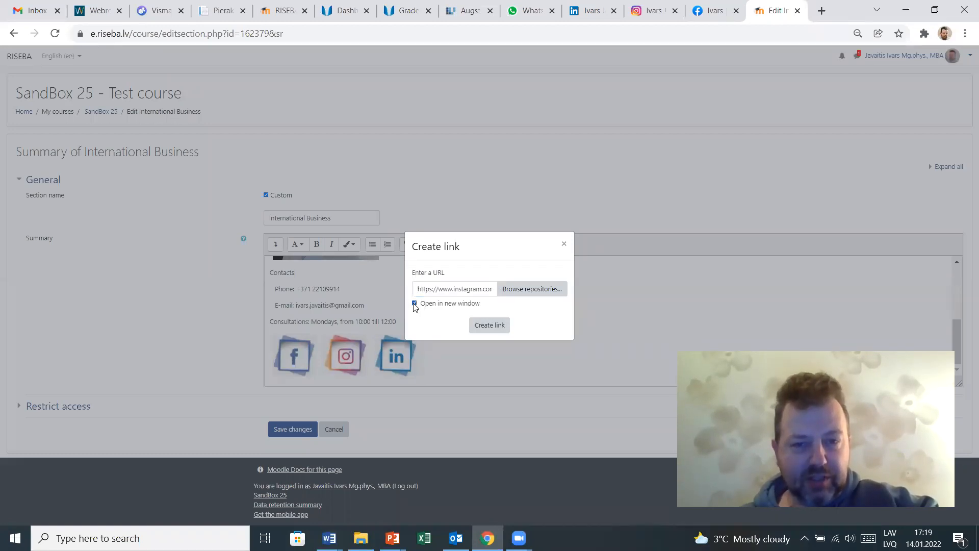
click(487, 324)
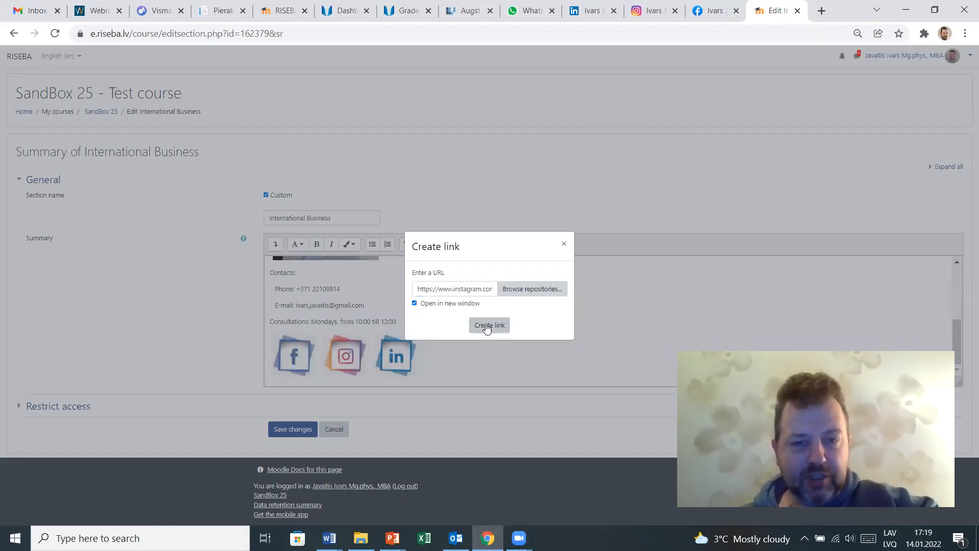
- Link the LinkedIn icon to the LinkedIn profile address in a new window, and save the section changes
scroll(485, 318, down, 3)
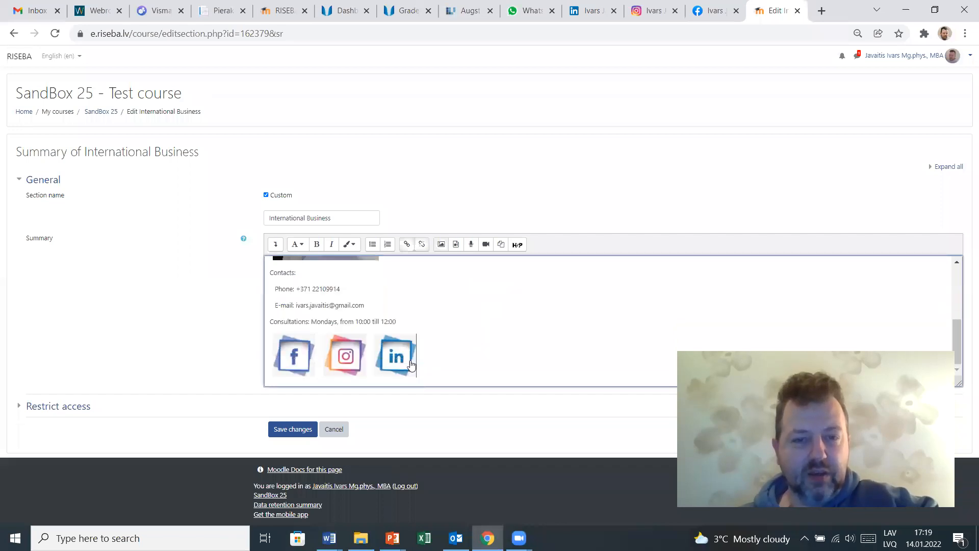
click(393, 356)
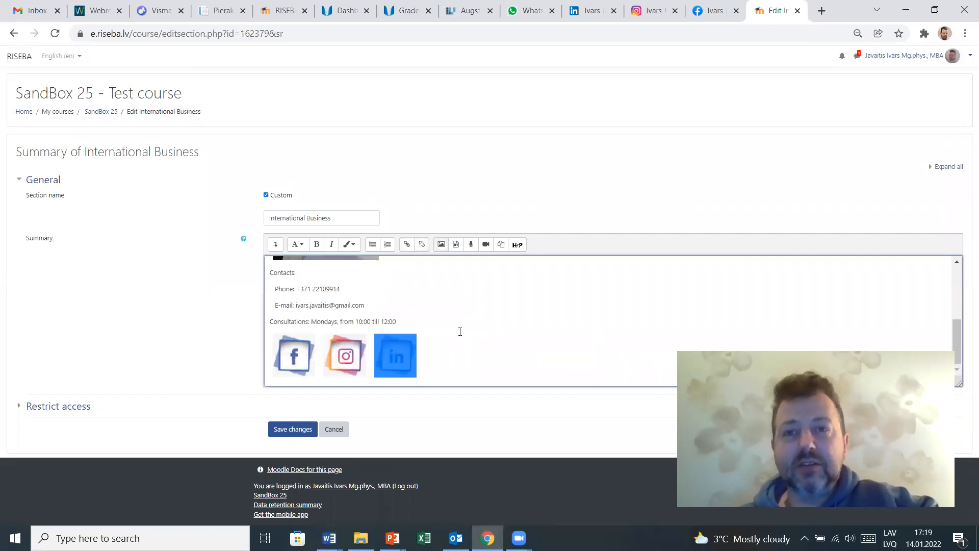
click(576, 15)
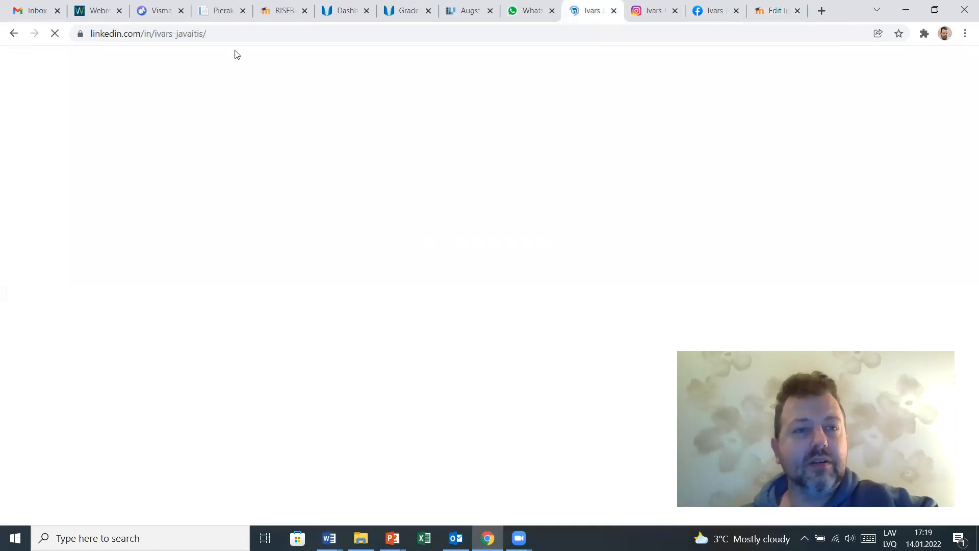
click(232, 36)
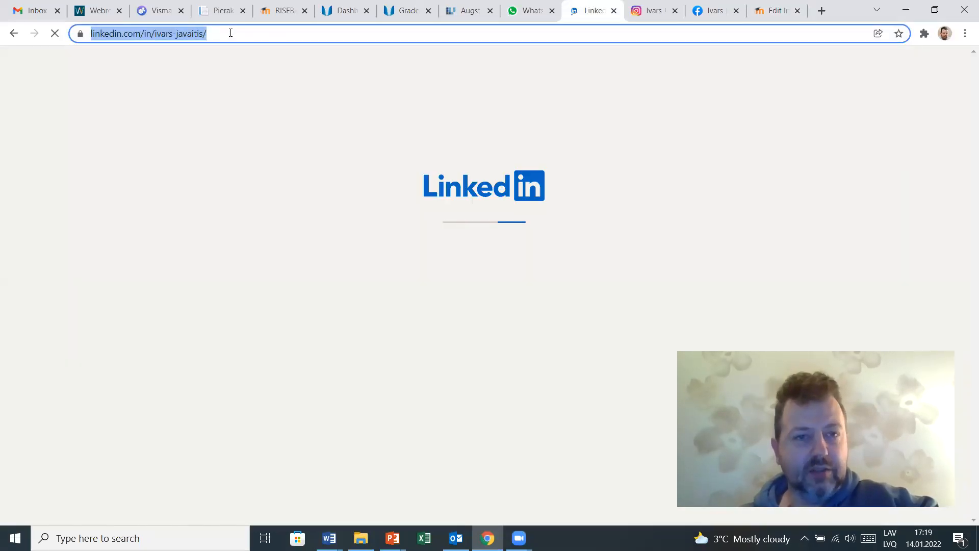
click(775, 11)
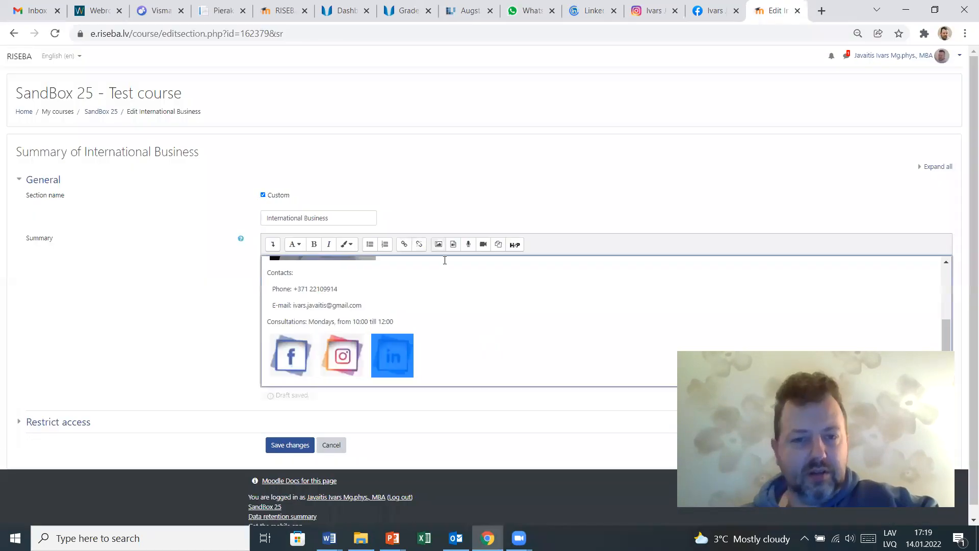
click(404, 245)
click(421, 291)
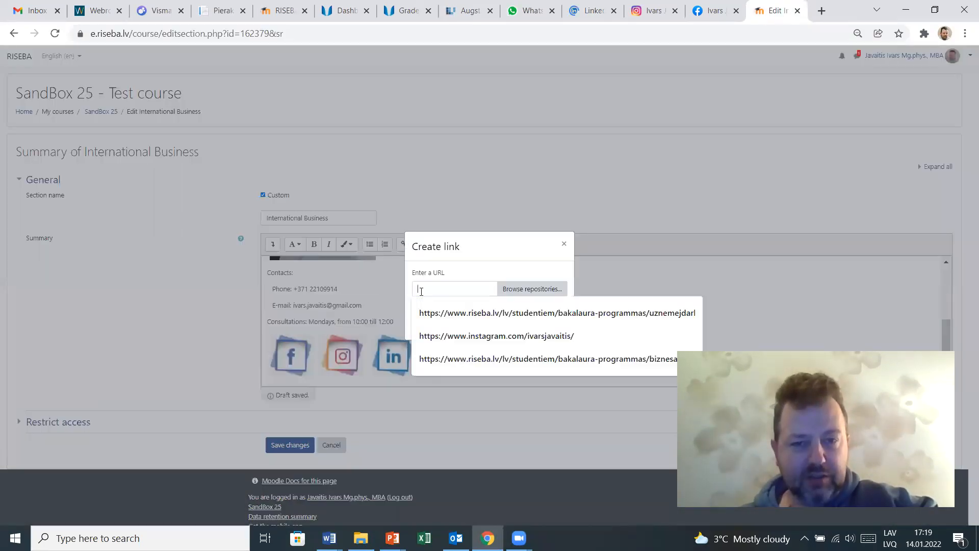
key(ctrl+v)
click(426, 303)
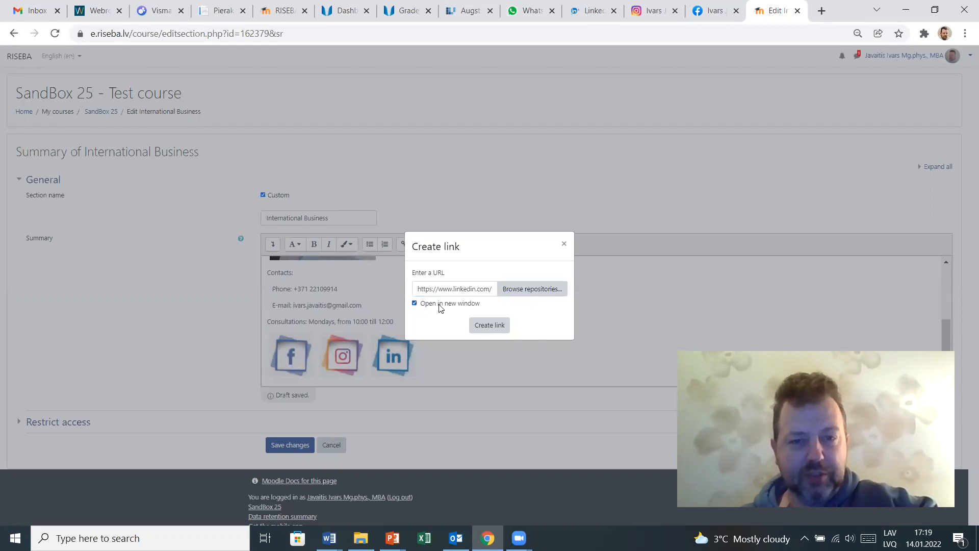
click(497, 326)
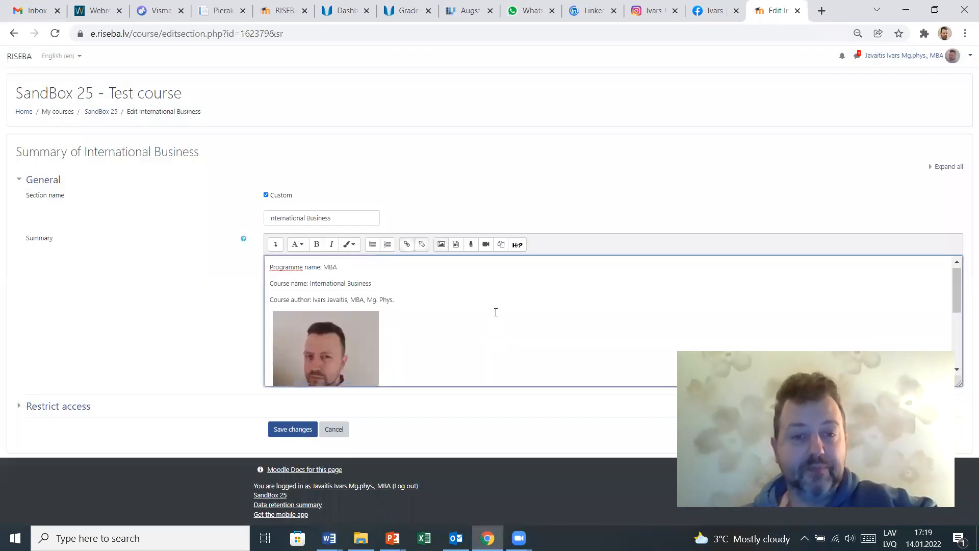
click(290, 431)
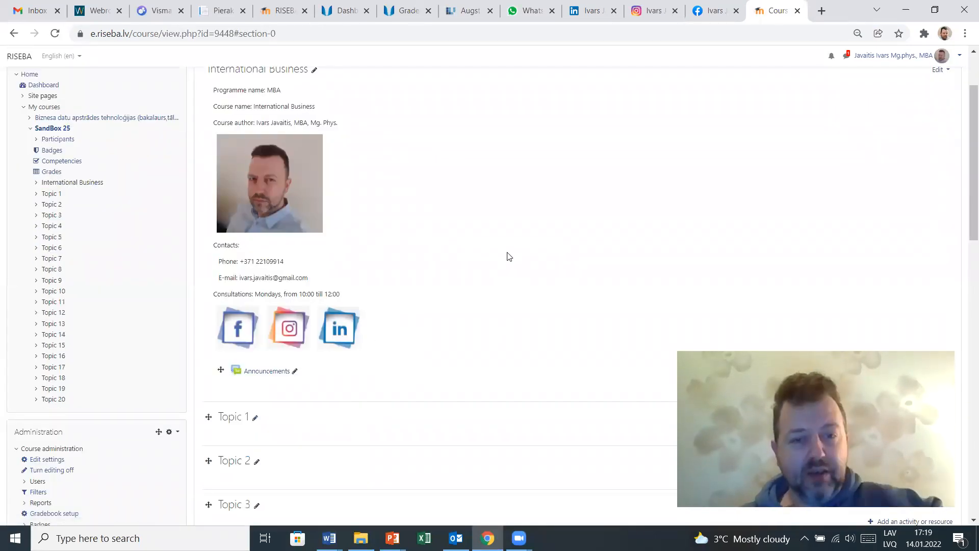
- Test the Instagram icon's link on the course page and close the opened tab
scroll(487, 237, up, 2)
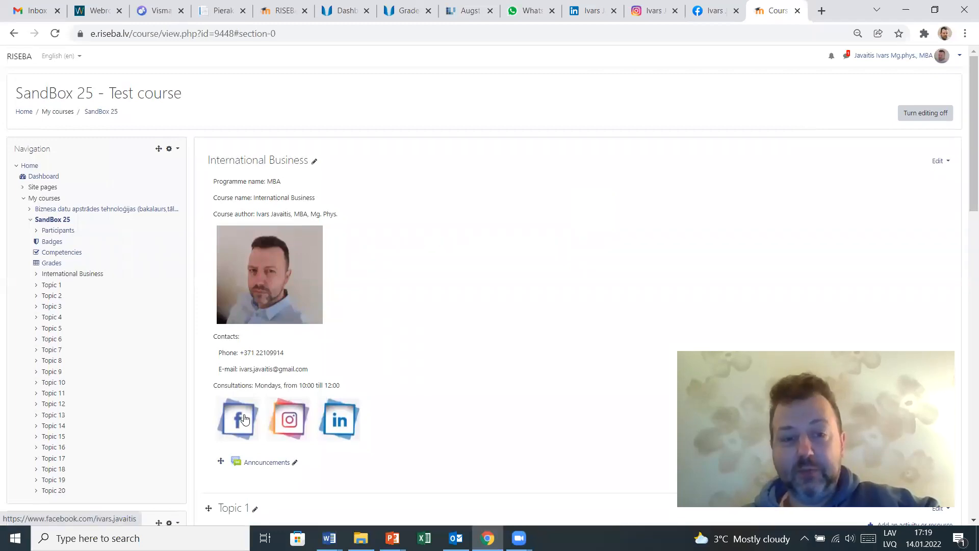
click(286, 422)
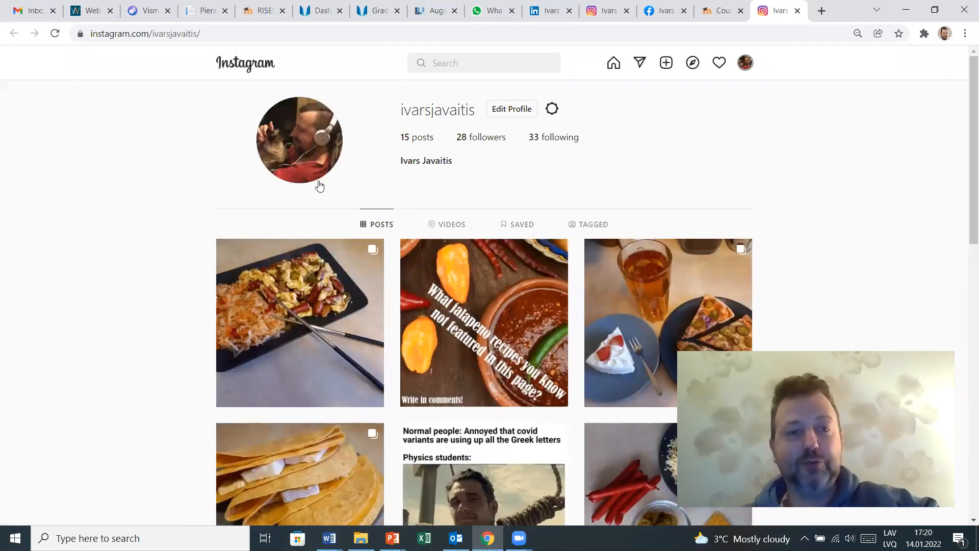
click(798, 11)
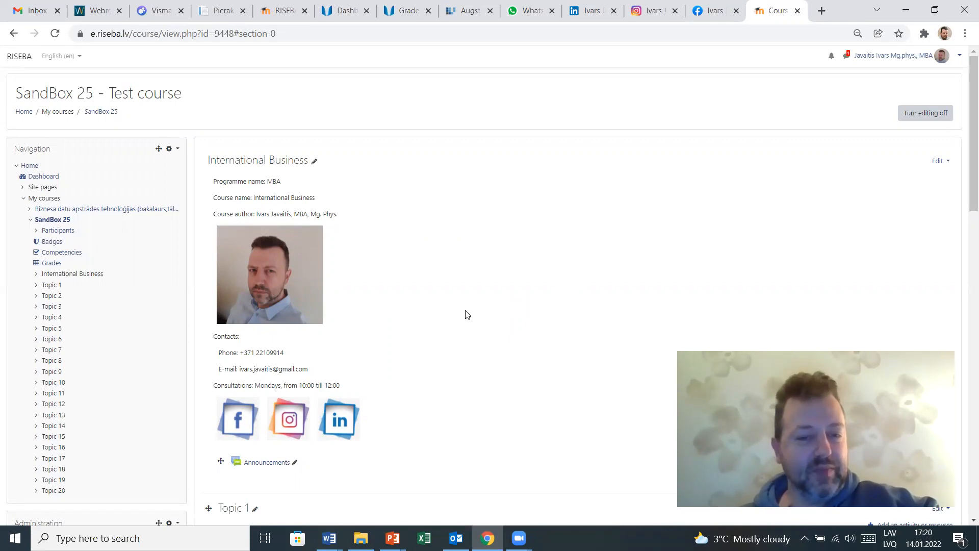
- Switch to the Moodle trainings folder in File Explorer
scroll(465, 315, down, 1)
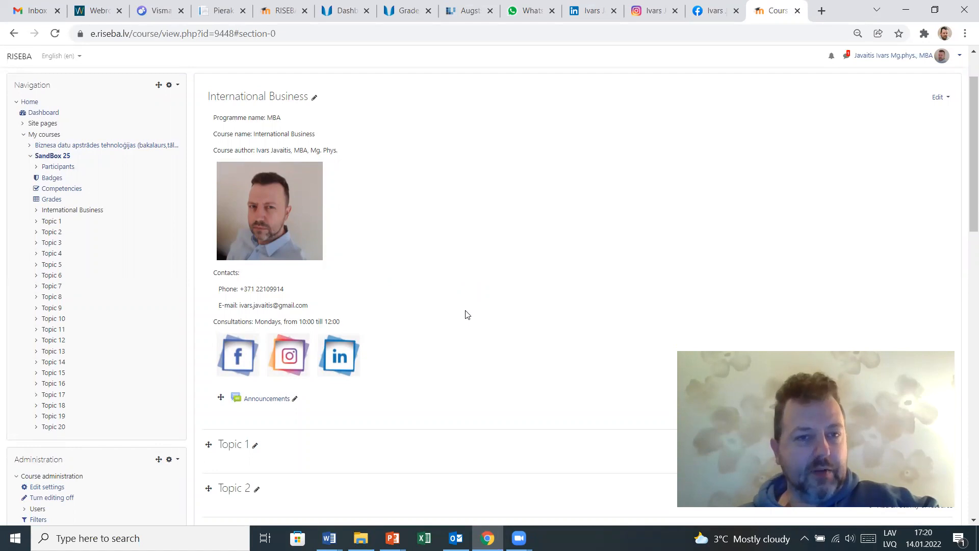
scroll(465, 315, down, 2)
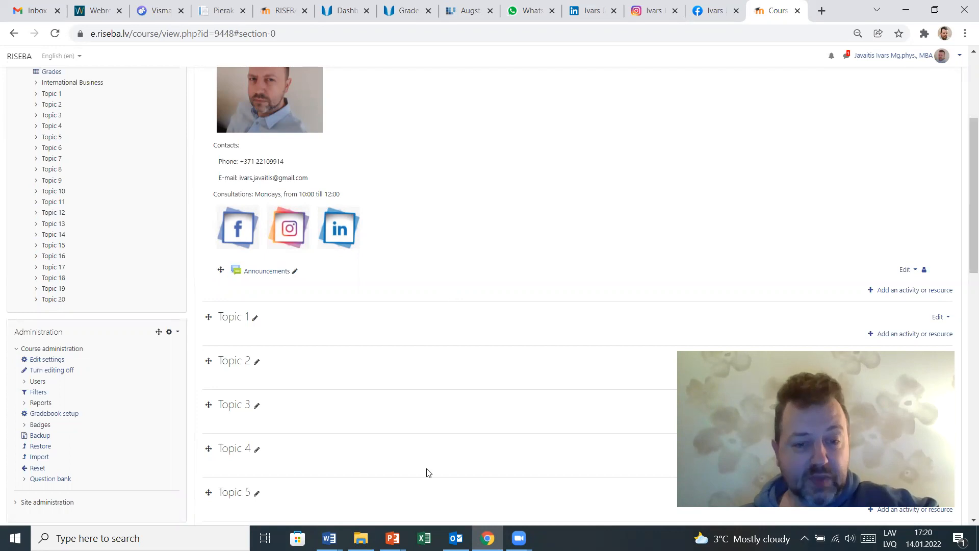
mouse_move(361, 538)
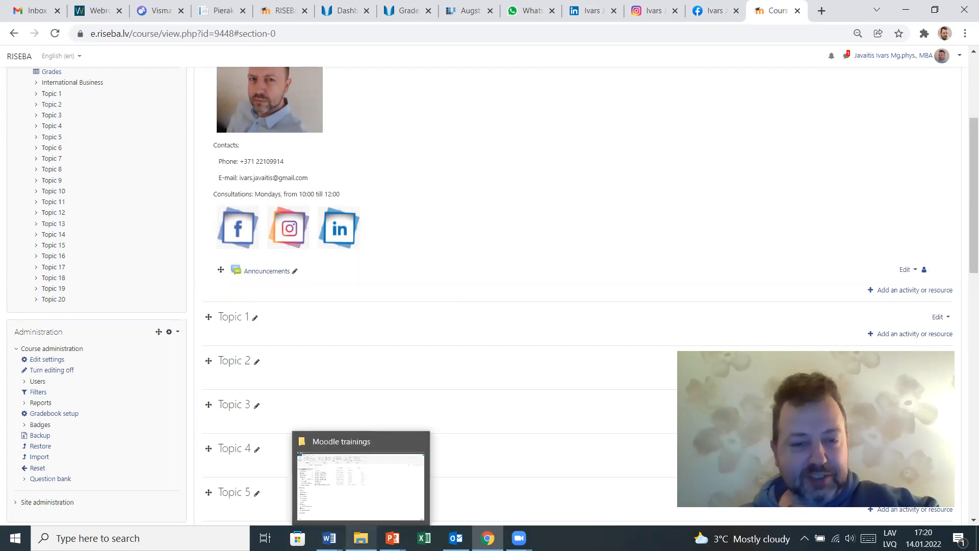
click(360, 485)
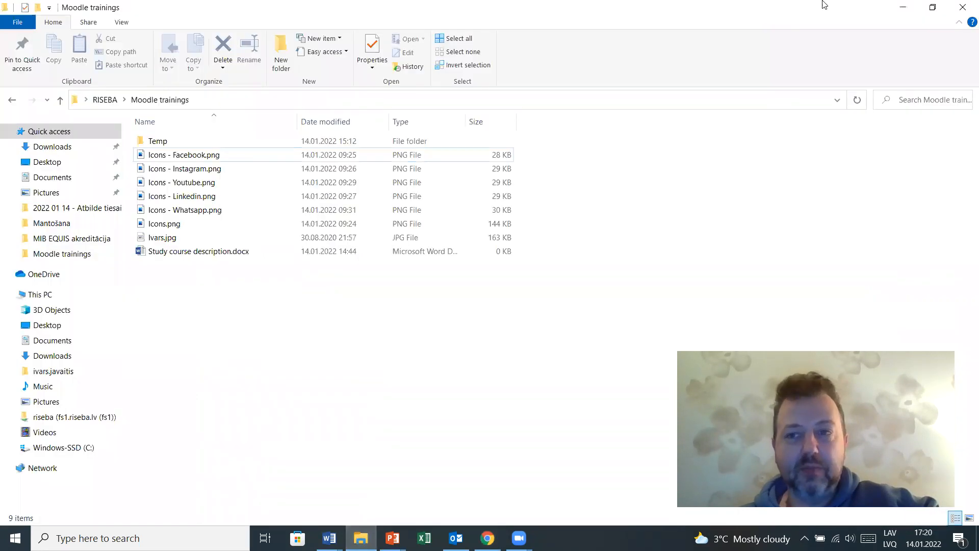
- Try to upload Study course description.docx by dropping it from the Moodle trainings folder onto the course section
click(933, 7)
drag(230, 24, 673, 55)
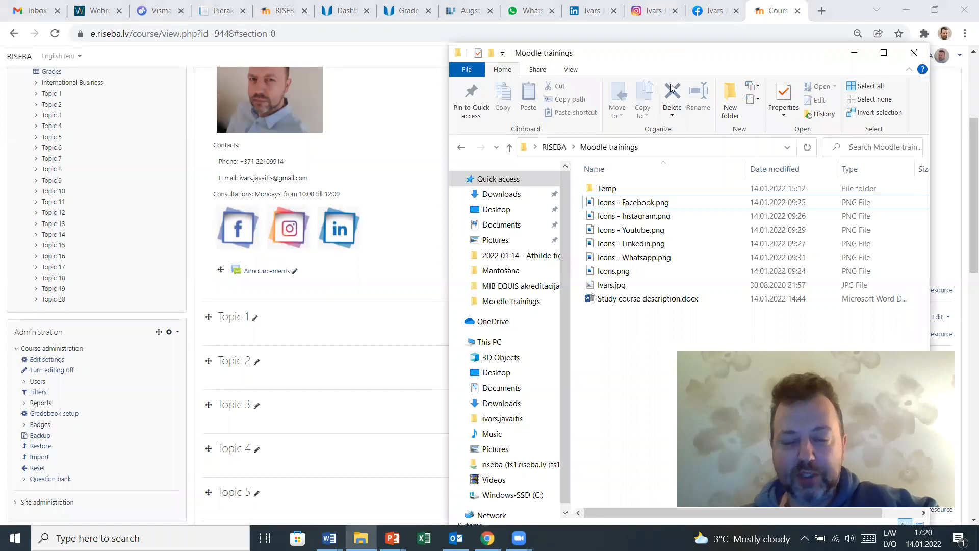
click(631, 303)
drag(630, 303, 321, 290)
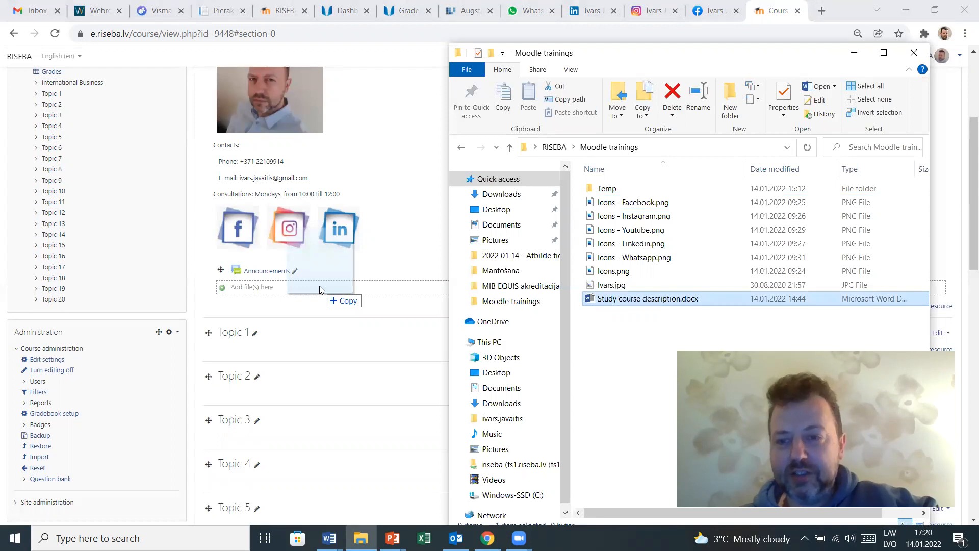
mouse_move(319, 289)
mouse_down()
mouse_move(301, 273)
mouse_move(319, 283)
mouse_up()
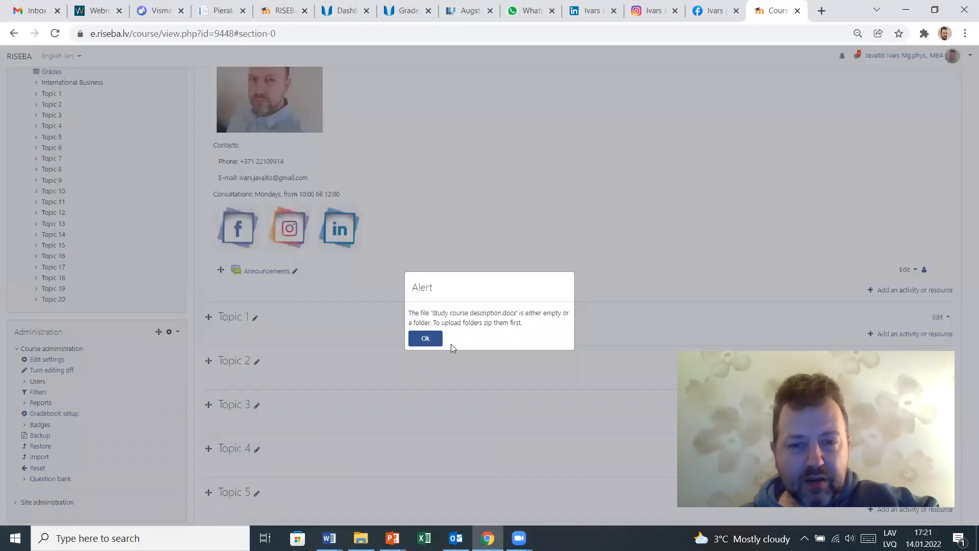
click(432, 341)
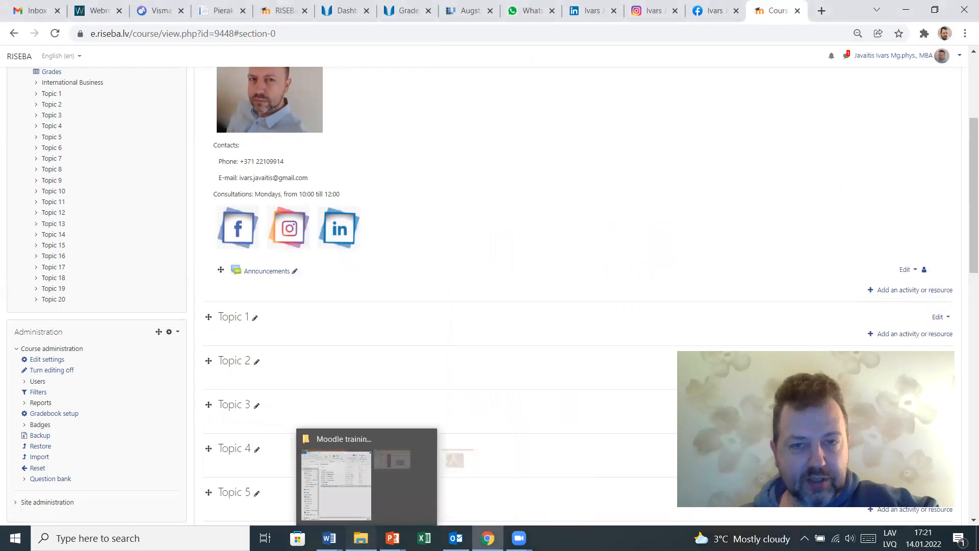
- Upload i2516e.pdf from the Temp folder by dropping it onto the International Business section
click(361, 538)
double_click(607, 188)
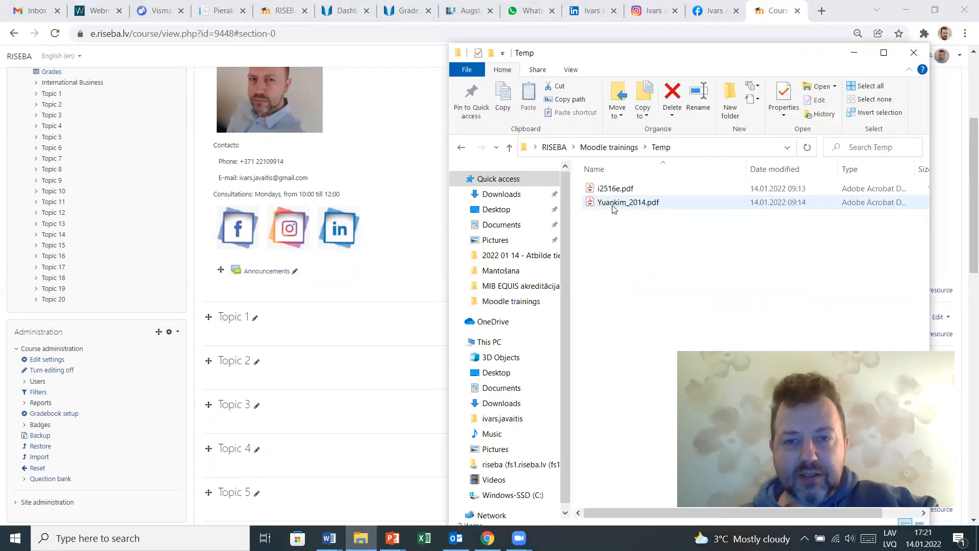
click(619, 189)
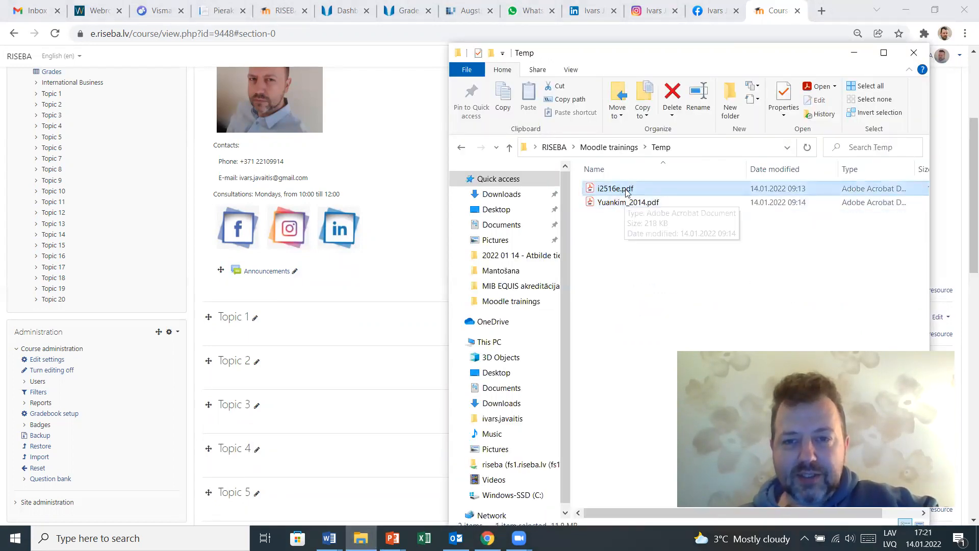
drag(609, 191, 339, 286)
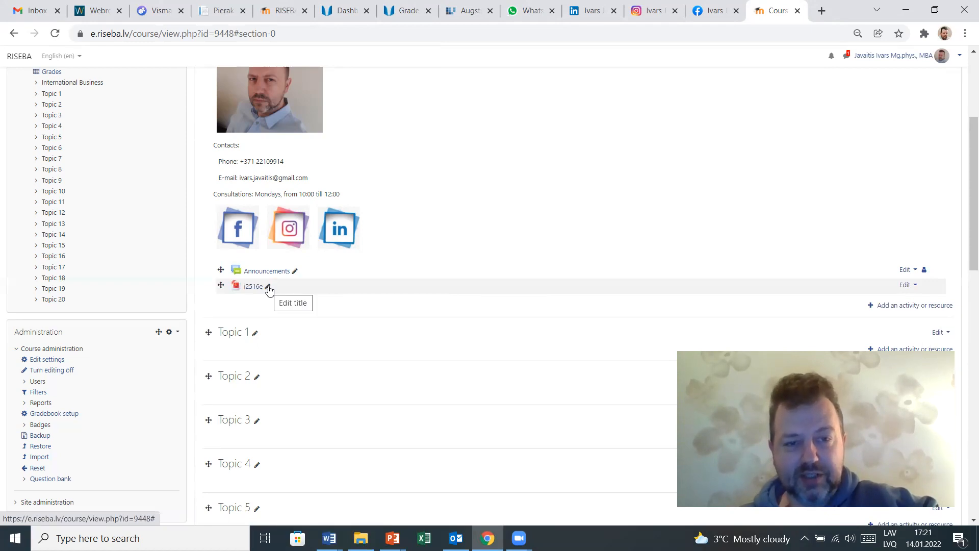
- Rename the uploaded file's title to Course description
click(267, 287)
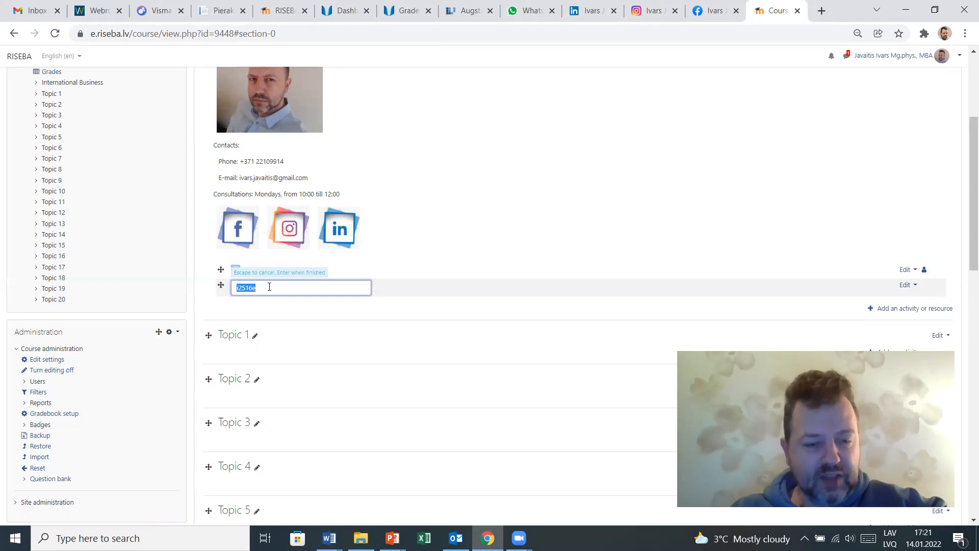
text(Course des)
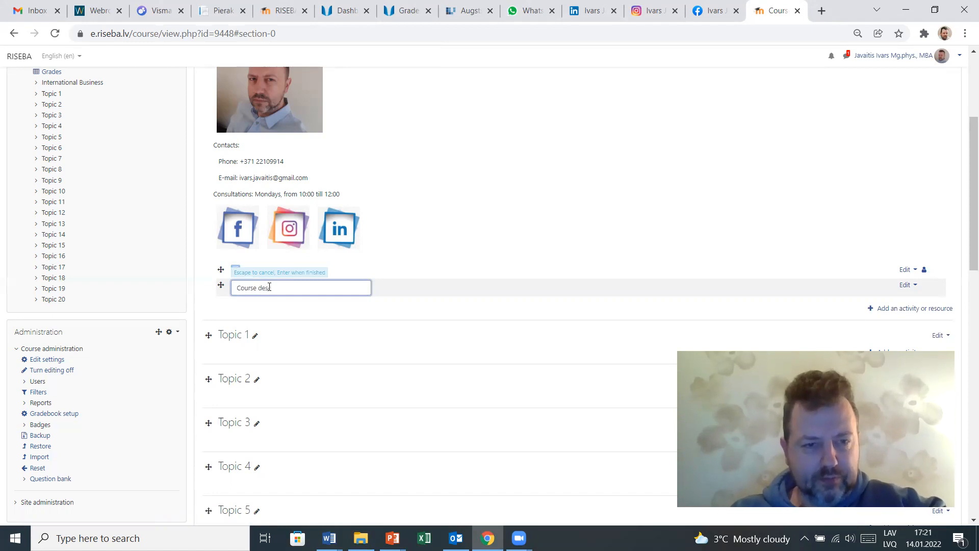
text(cription)
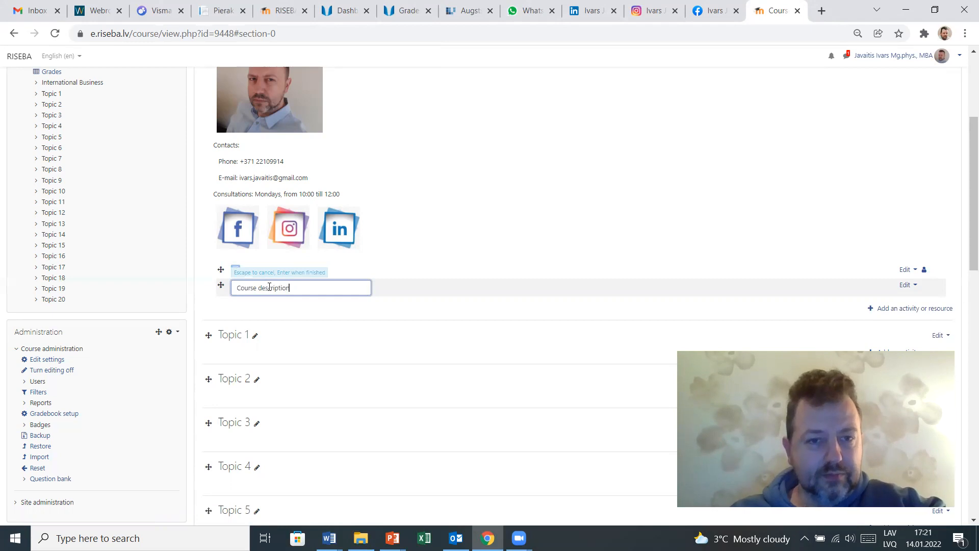
key(Return)
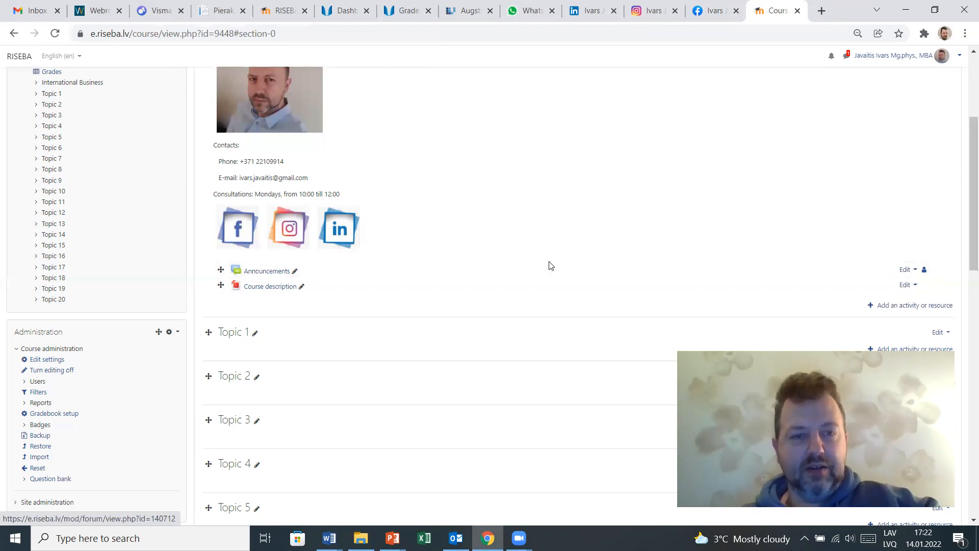
- Choose to add a Forum activity to the International Business section
scroll(518, 232, up, 1)
scroll(518, 232, up, 2)
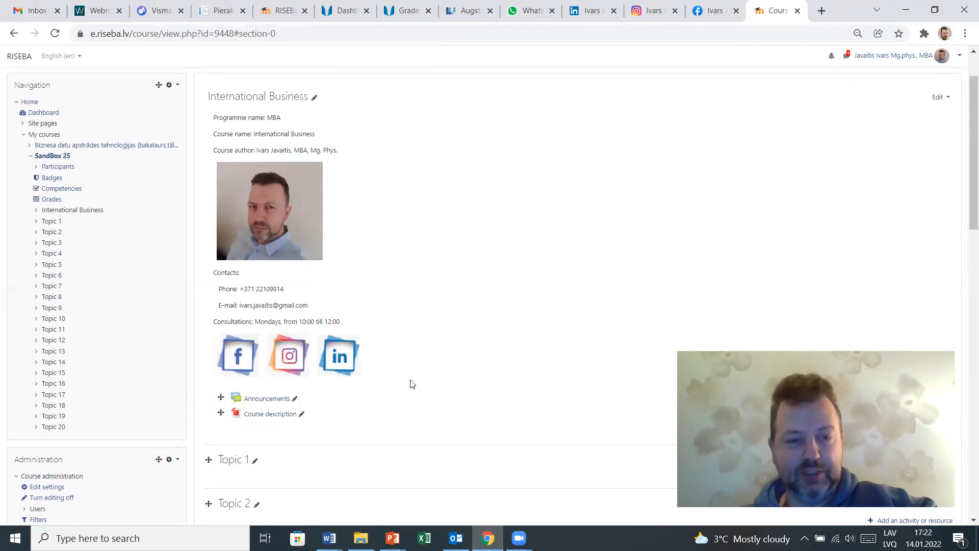
scroll(450, 252, down, 3)
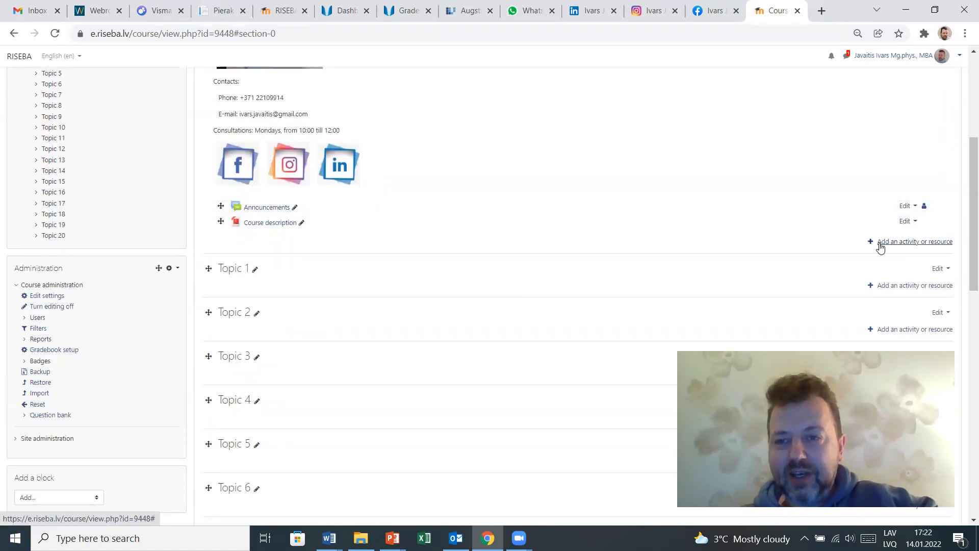
click(907, 242)
drag(474, 269, 471, 249)
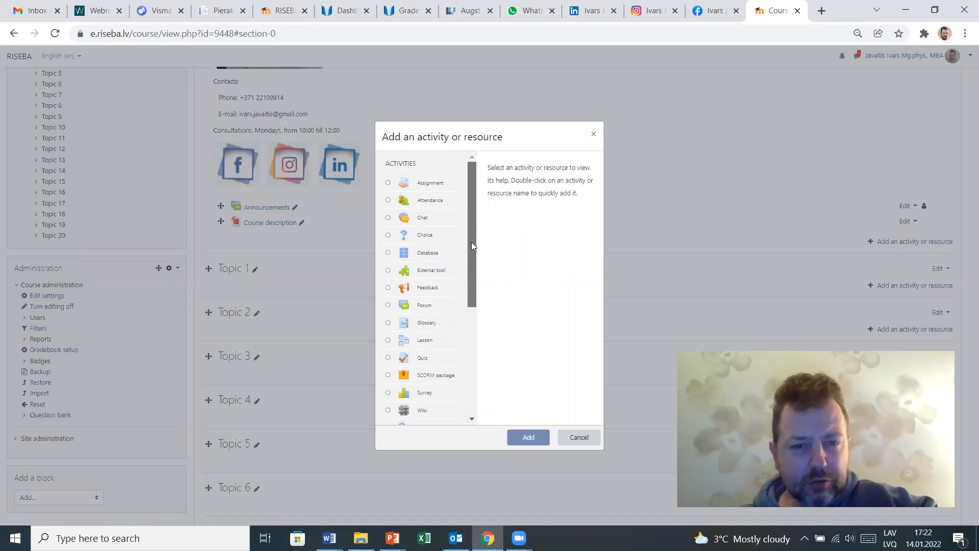
click(388, 304)
click(529, 438)
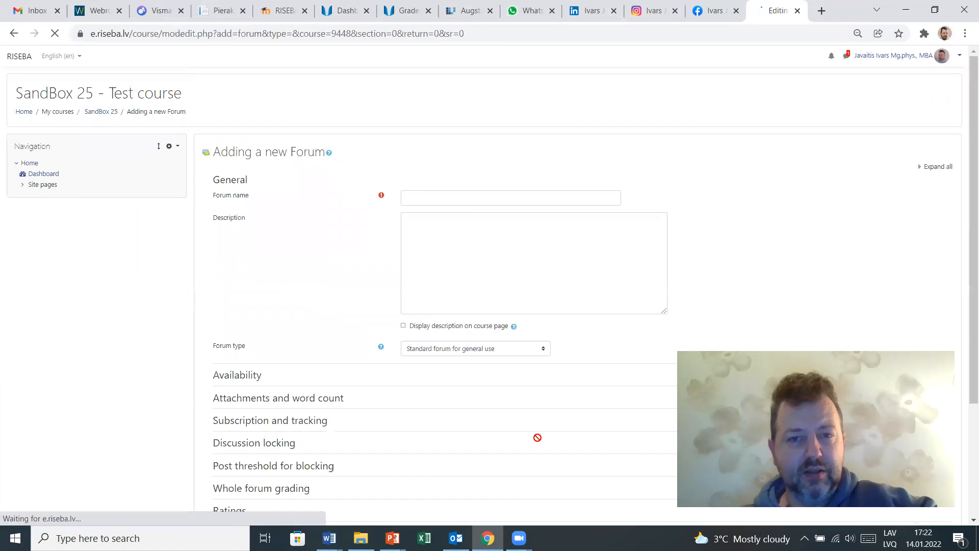
- Name the forum Course Forum and save it, returning to the course
scroll(305, 327, down, 5)
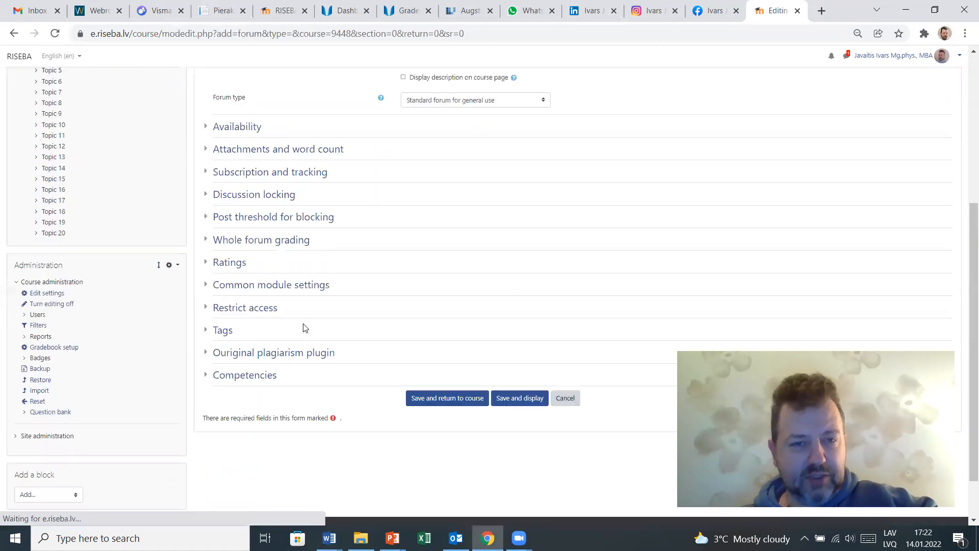
scroll(372, 262, up, 5)
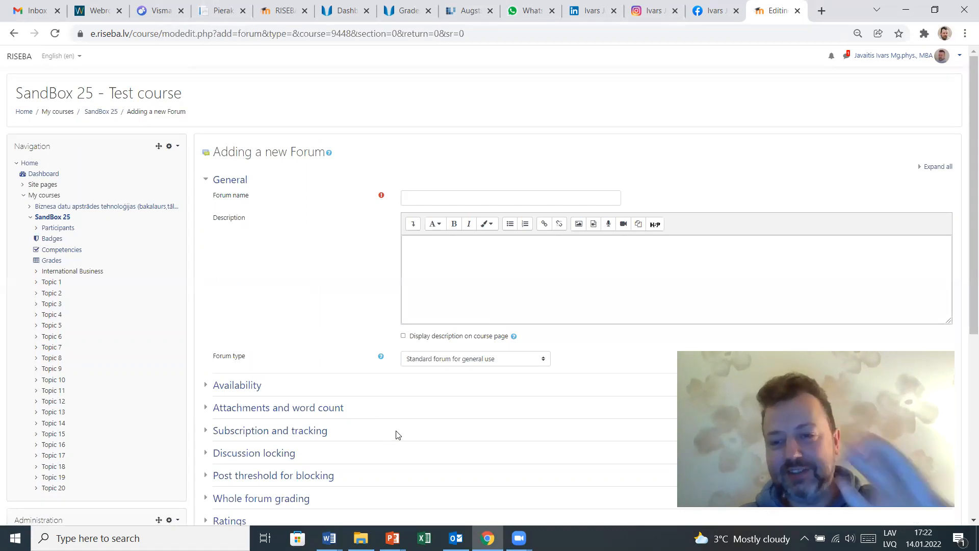
scroll(303, 274, down, 1)
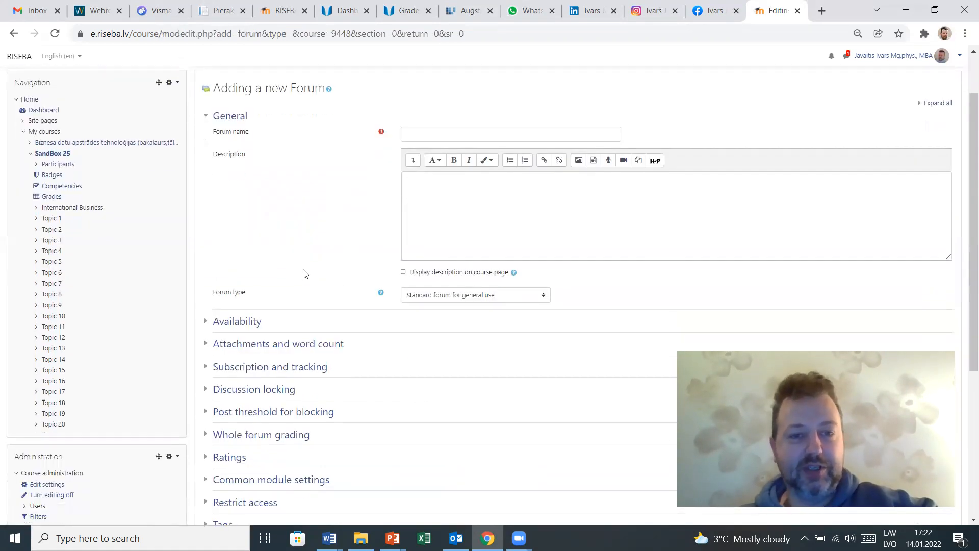
click(407, 134)
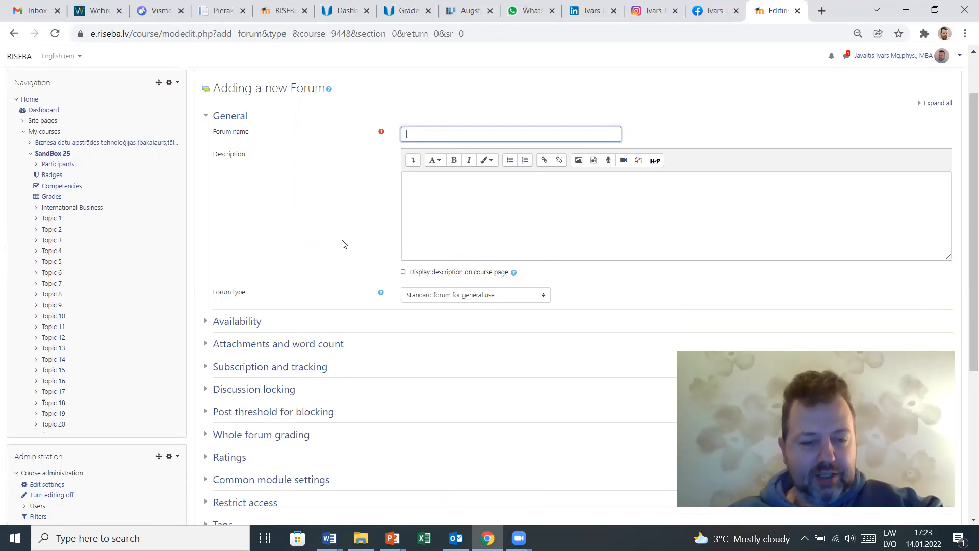
text(Course)
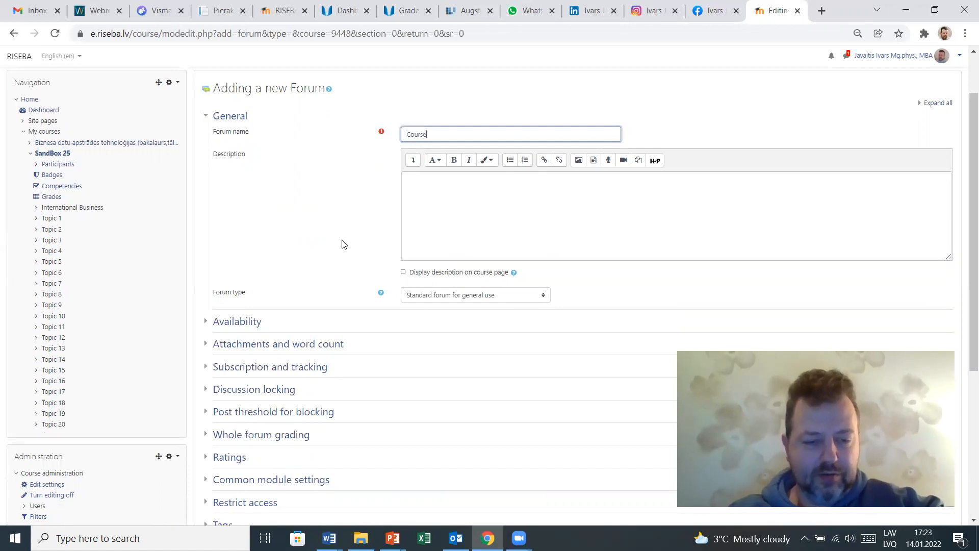
text( Forum)
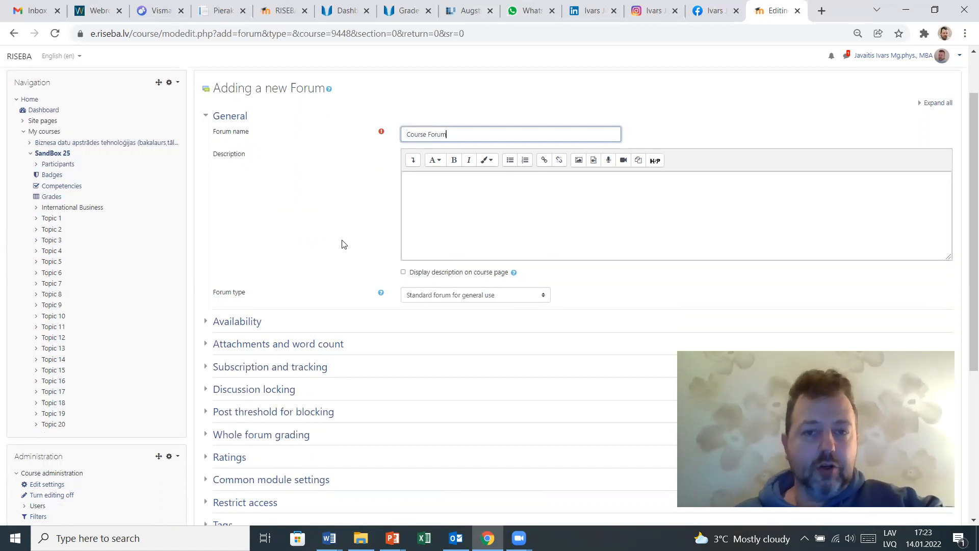
scroll(427, 288, down, 5)
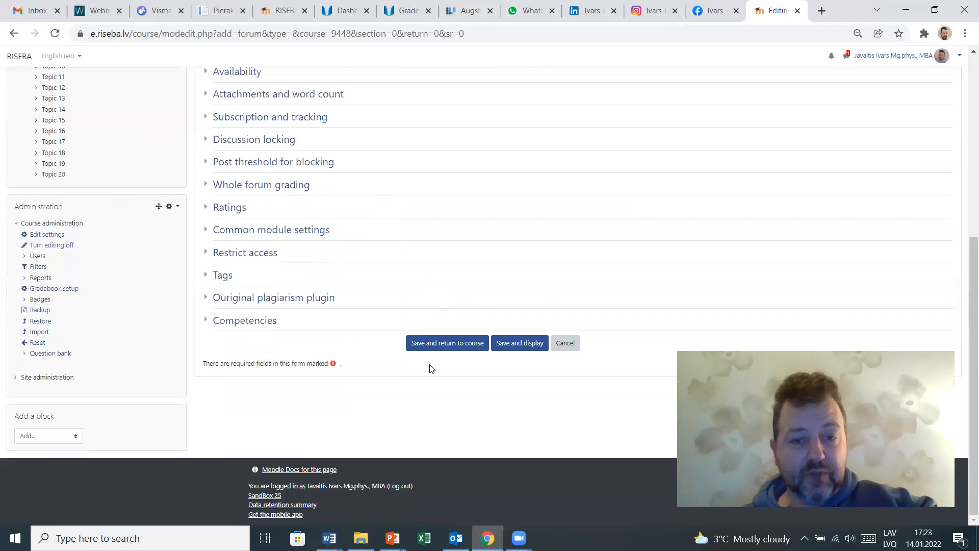
click(427, 346)
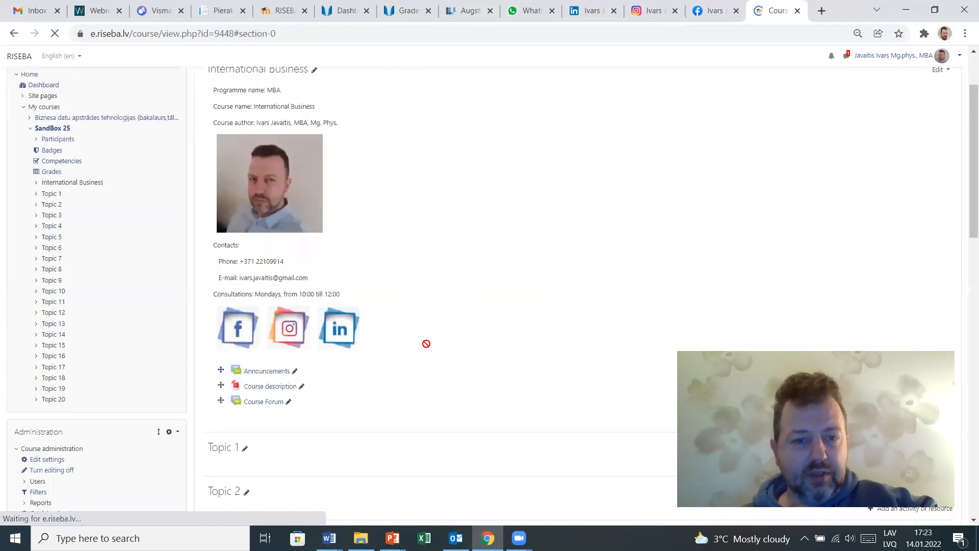
- Delete the Announcements forum from the International Business section
scroll(263, 400, down, 2)
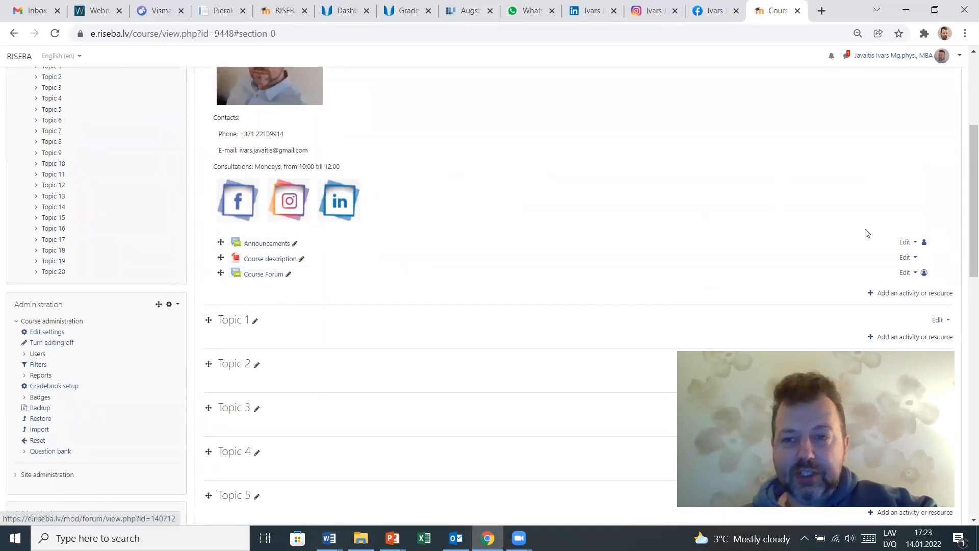
click(916, 244)
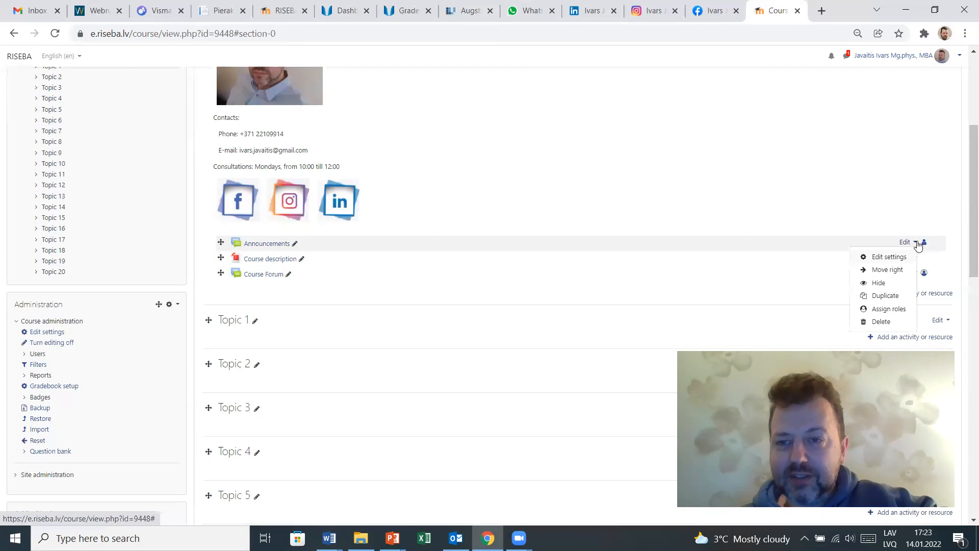
click(878, 323)
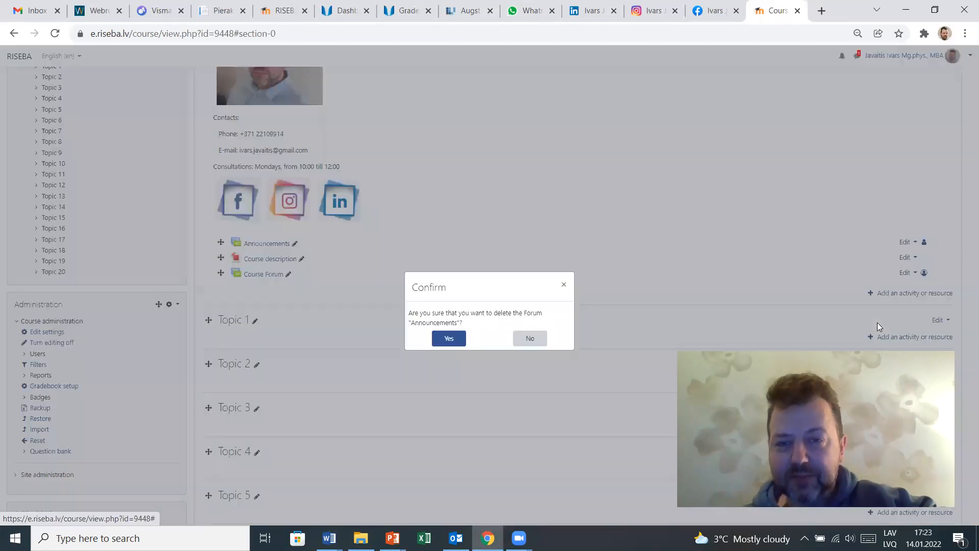
click(461, 339)
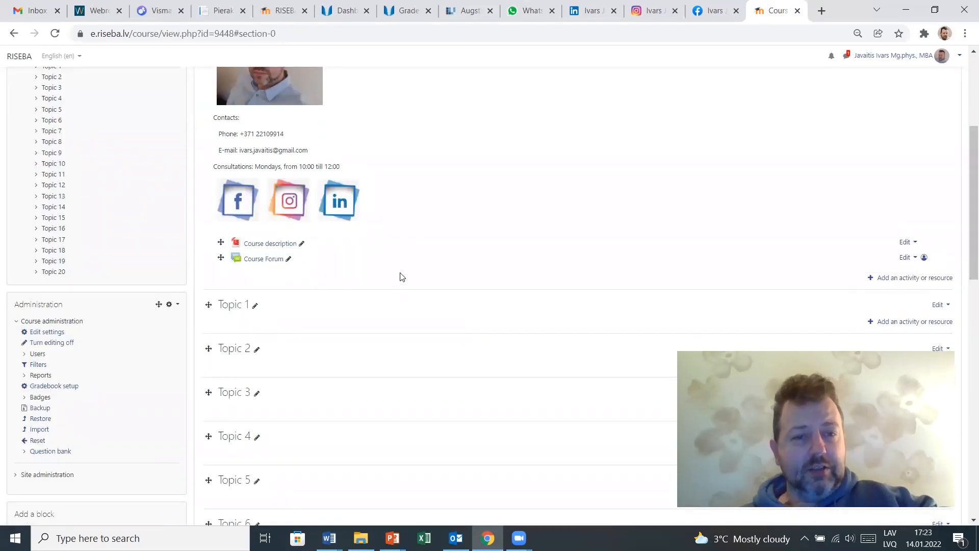
- Turn editing off and review the finished International Business section
scroll(401, 276, up, 5)
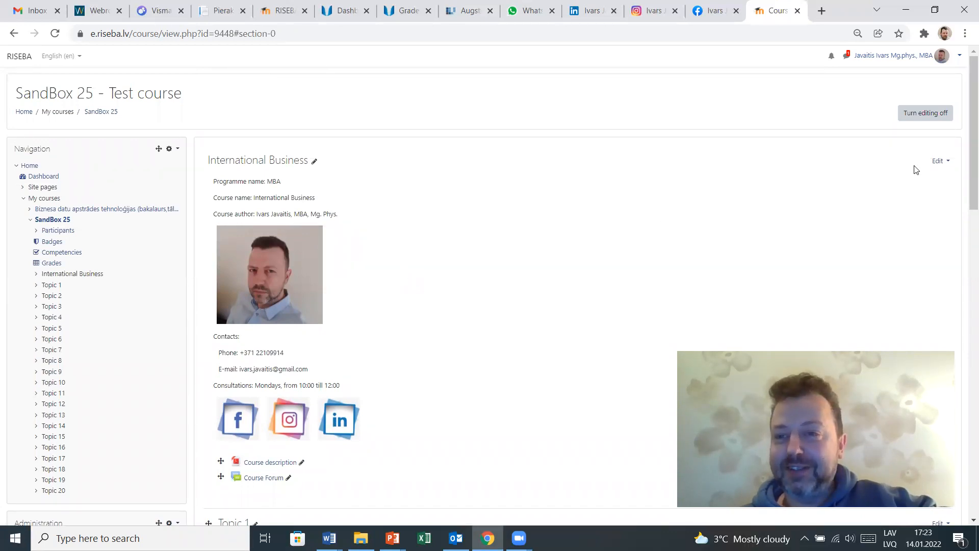
click(916, 113)
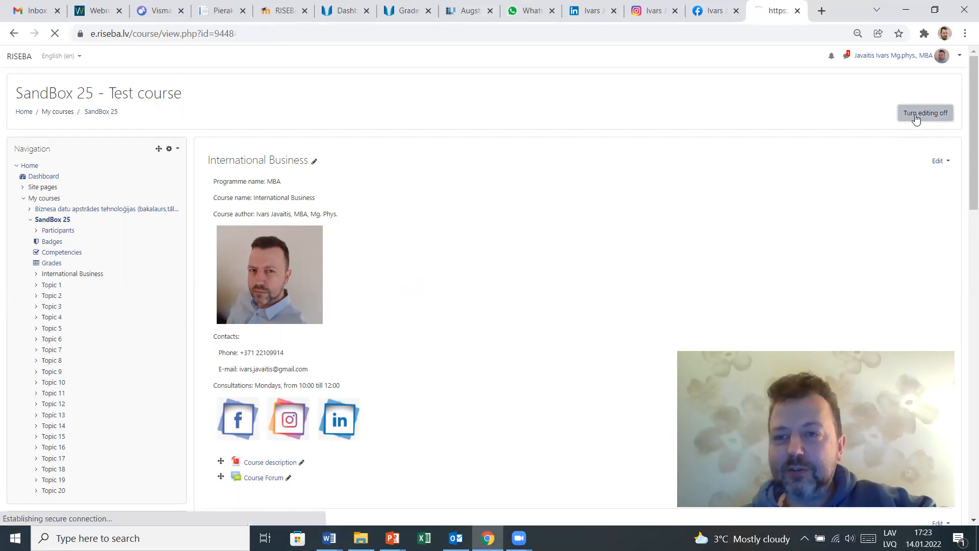
scroll(498, 208, down, 3)
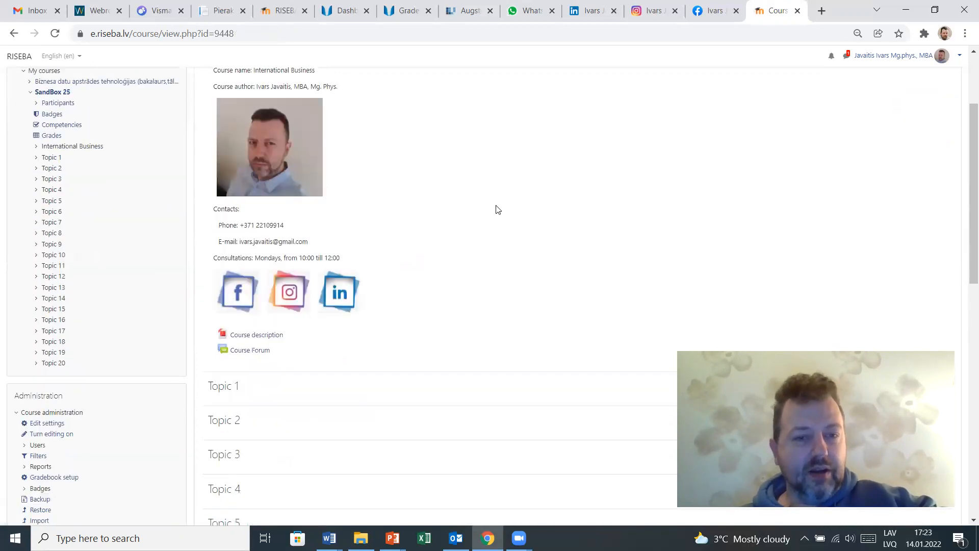
scroll(498, 209, up, 1)
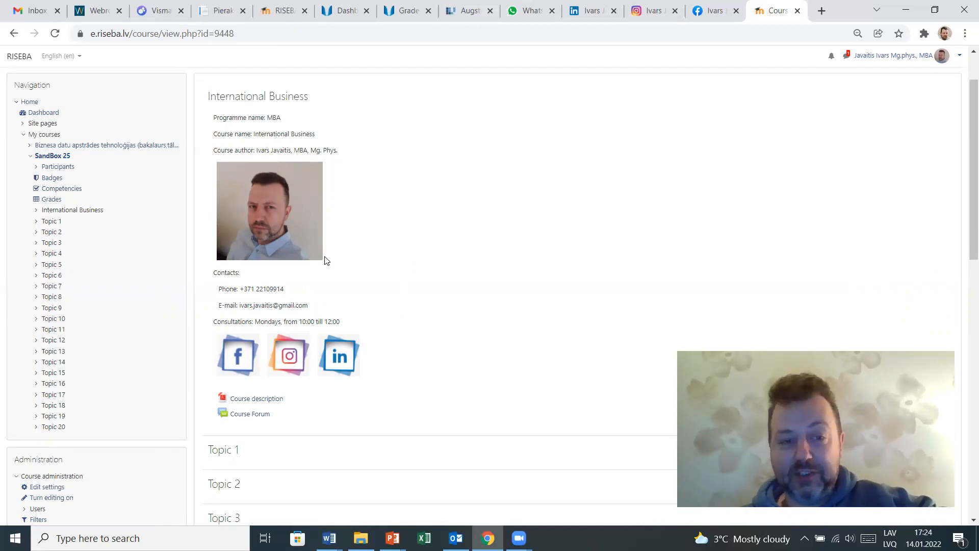
scroll(325, 260, down, 2)
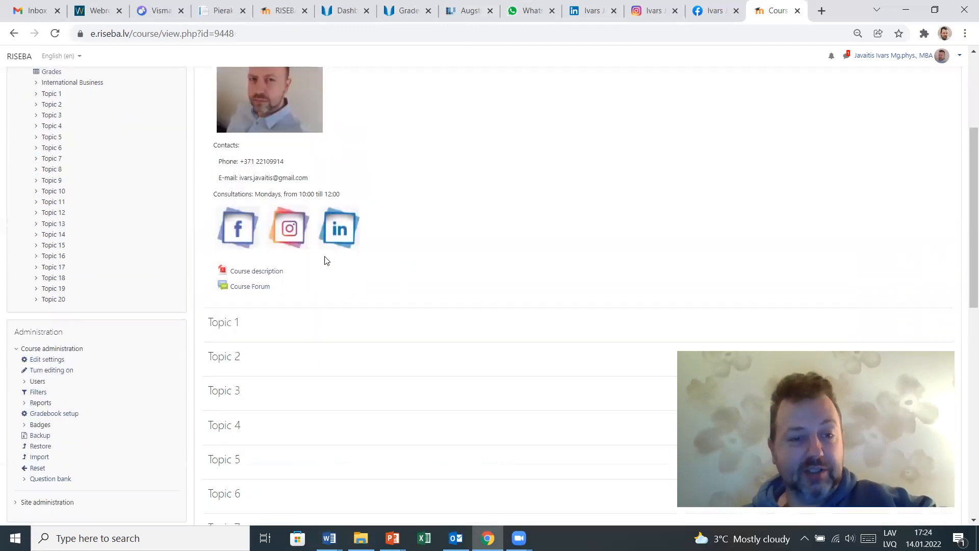
- Open the Course Forum and its new discussion topic form, and go back to the SandBox 25 course page
click(256, 289)
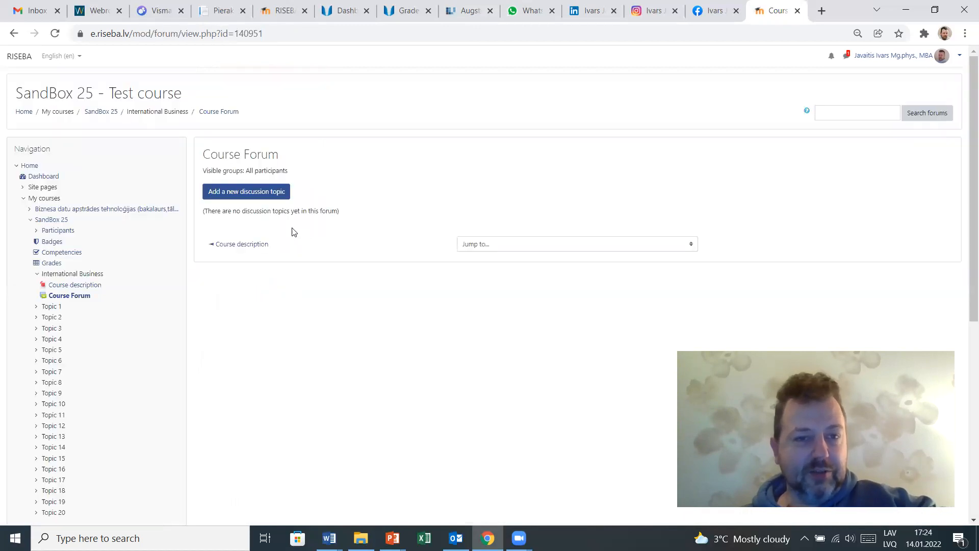
click(253, 196)
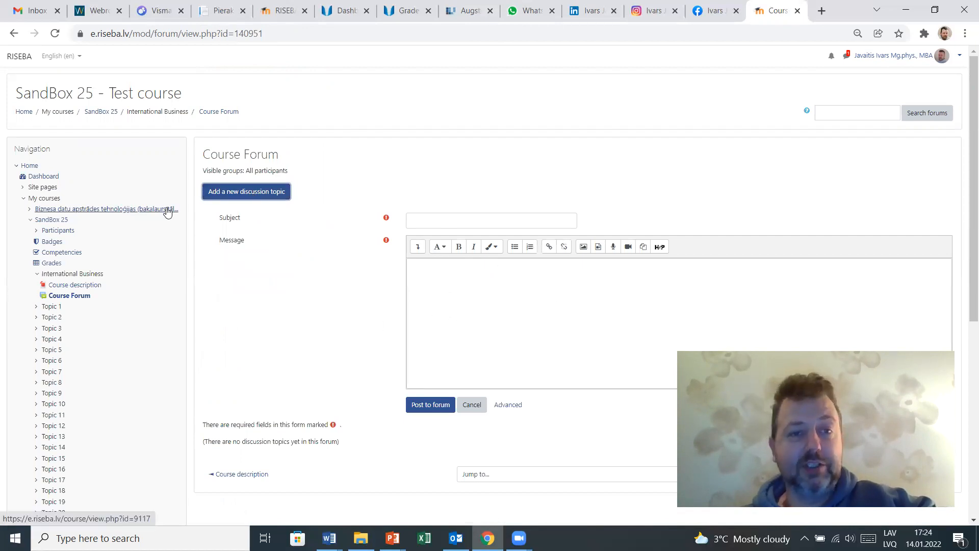
click(100, 113)
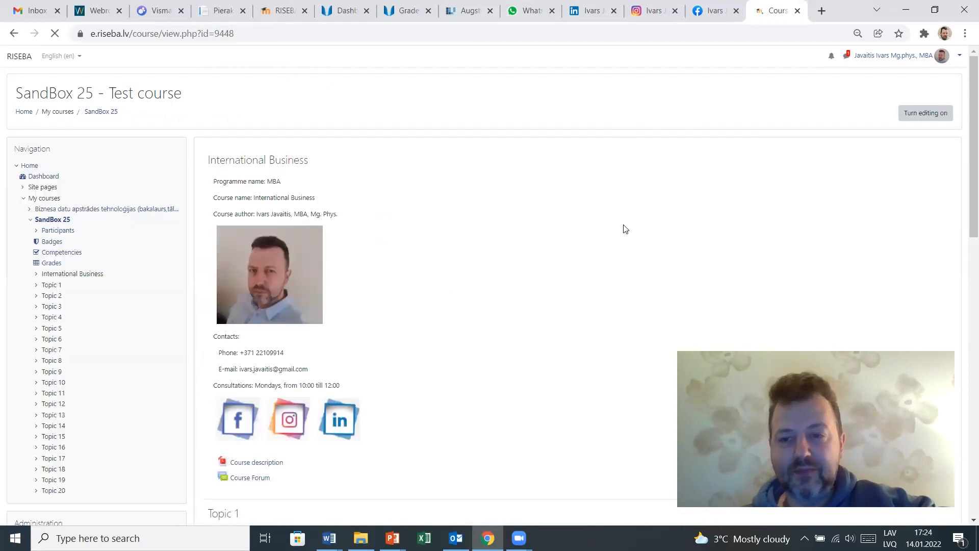